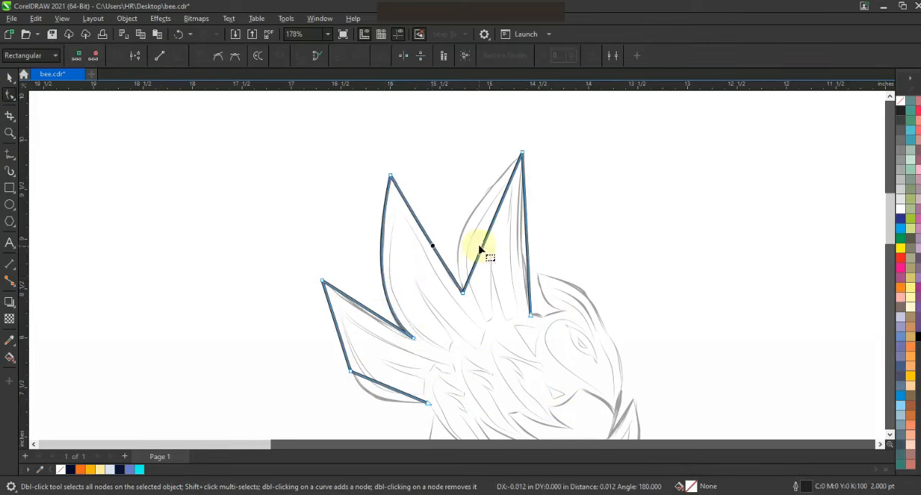
Bend the straight segments of the top feather outline into curves following the sketch with the Shape tool.
left_click_drag(483, 245, 460, 242)
left_click_drag(513, 255, 514, 257)
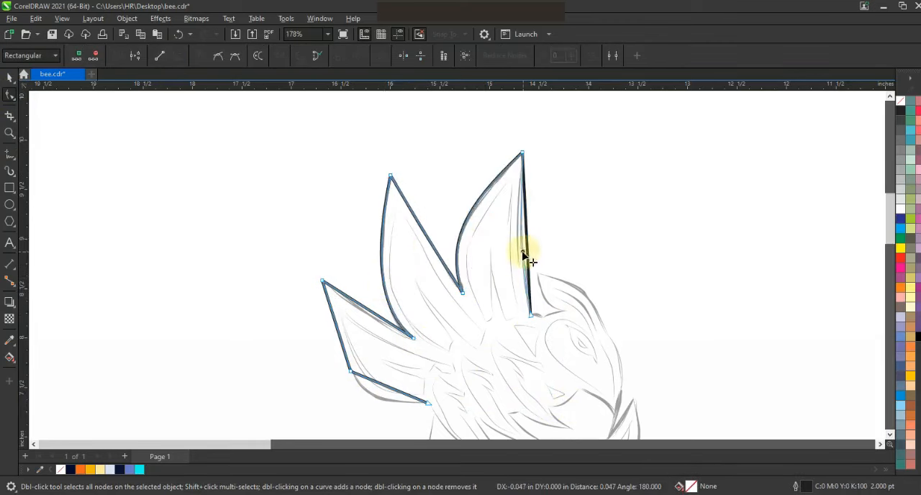
left_click_drag(380, 382, 370, 395)
left_click_drag(360, 311, 373, 317)
Extend the outline with the Polyline tool from the lower wing around the bee's body and head.
left_click(10, 133)
scroll(438, 209, "down", 2)
left_click_drag(338, 222, 644, 378)
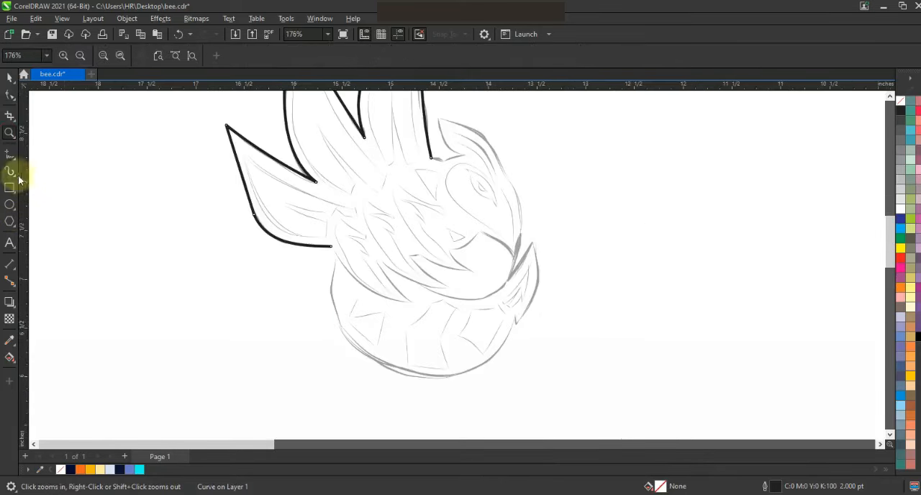
left_click(11, 153)
key("space")
key("space")
left_click(331, 246)
left_click(337, 256)
left_click(479, 367)
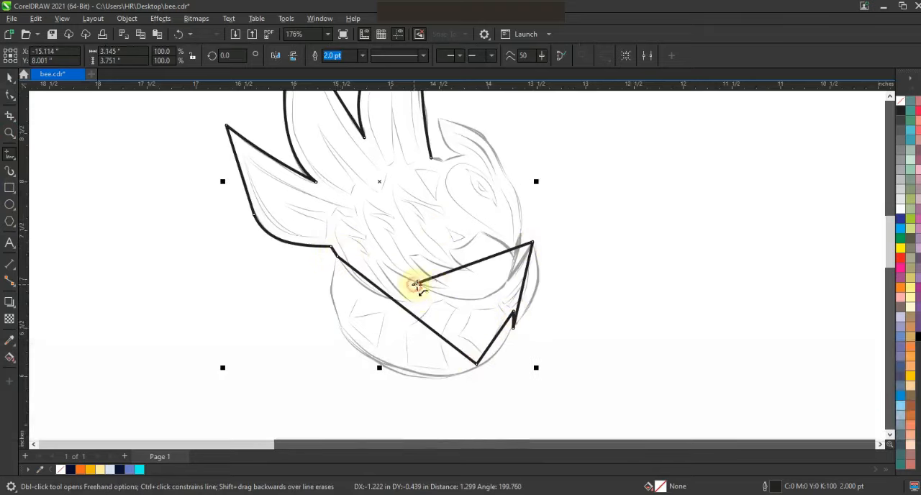
left_click(465, 270)
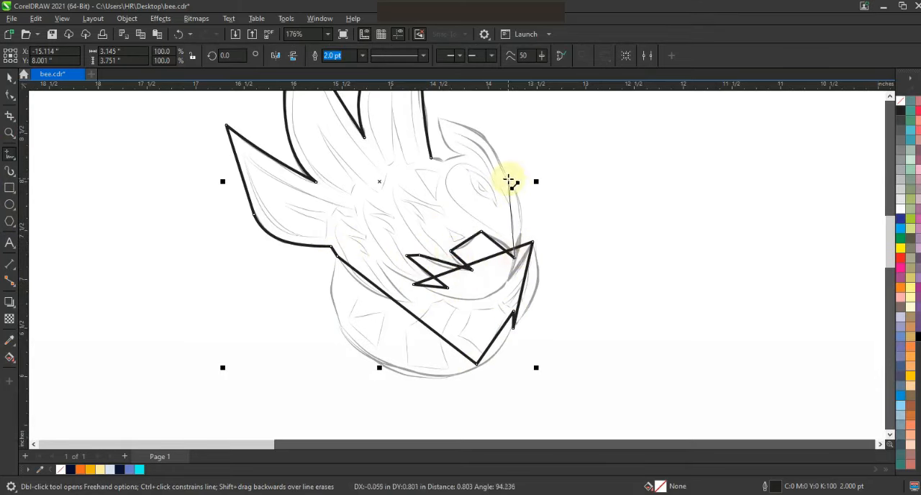
left_click(465, 153)
left_click(433, 157)
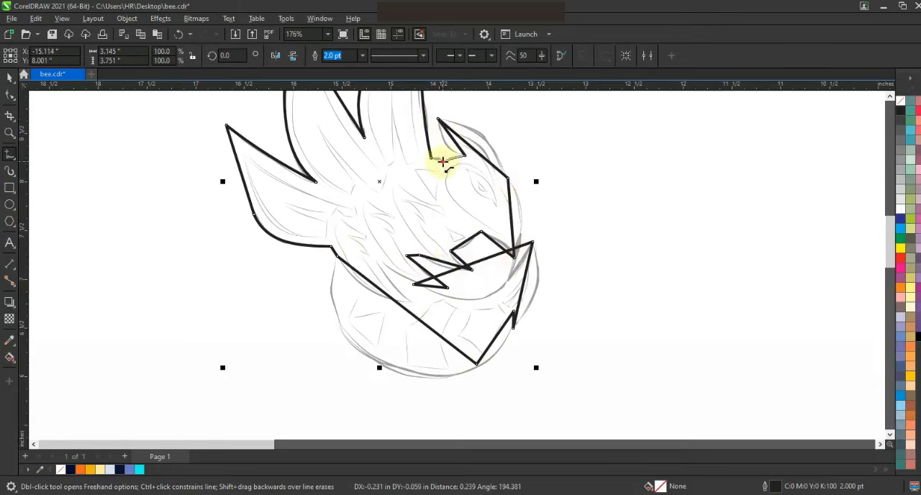
Select the outline's nodes and curve the lower body segment, adjusting its control handles to match the sketch.
left_click(10, 94)
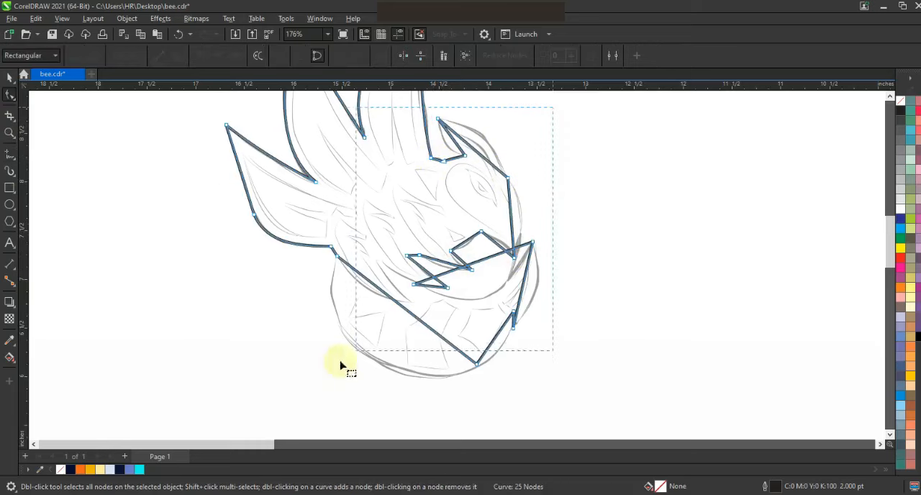
left_click_drag(553, 108, 304, 385)
left_click_drag(380, 305, 341, 362)
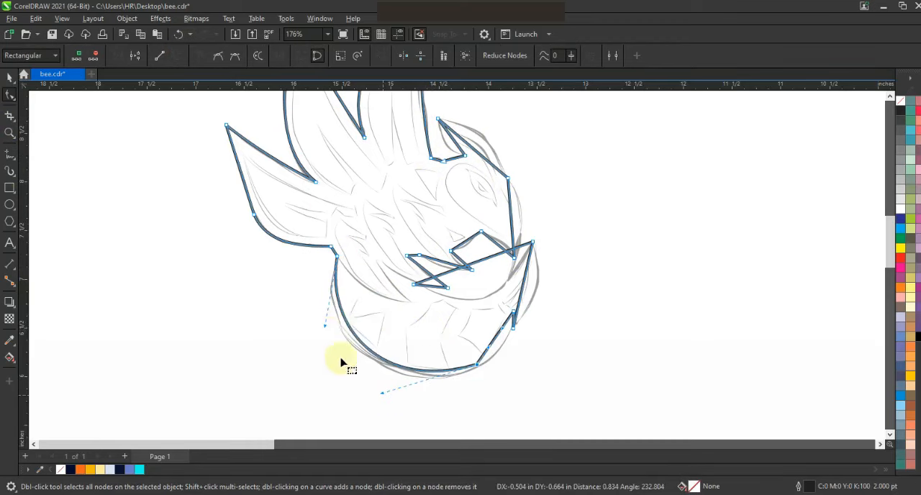
left_click_drag(325, 327, 320, 326)
left_click_drag(382, 394, 381, 397)
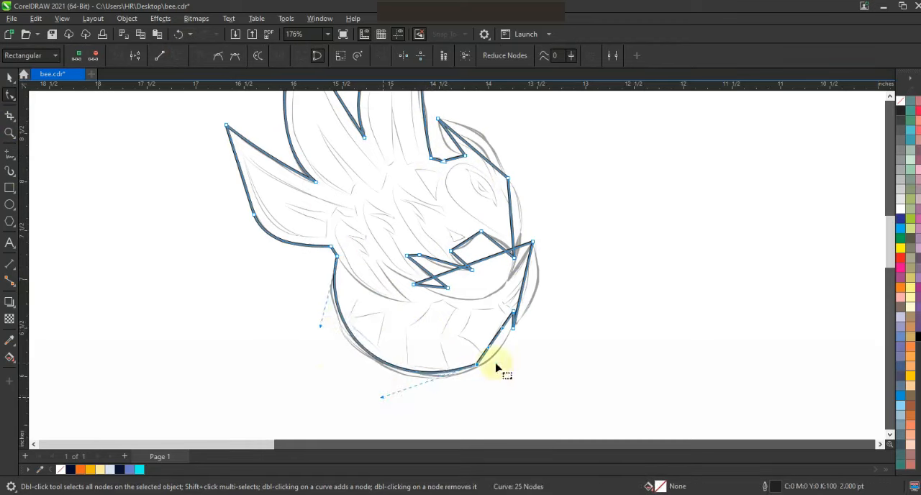
Save the drawing and curve the segment along the body's right side.
key("ctrl+s")
left_click_drag(495, 341, 498, 349)
Curve the body's lower and tail segments so the outline follows the round sketched body.
left_click(9, 133)
left_click_drag(249, 172, 649, 389)
left_click(9, 94)
left_click_drag(561, 268, 401, 280)
left_click(492, 397)
left_click_drag(522, 378, 528, 395)
left_click_drag(464, 404, 469, 405)
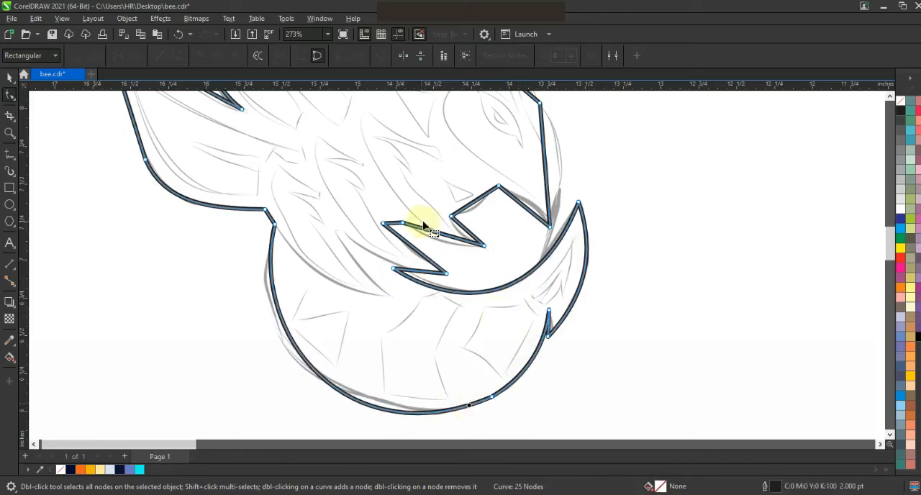
Curve the head's side and the inner notch segments to follow the sketch.
left_click(531, 212)
left_click_drag(545, 172, 561, 171)
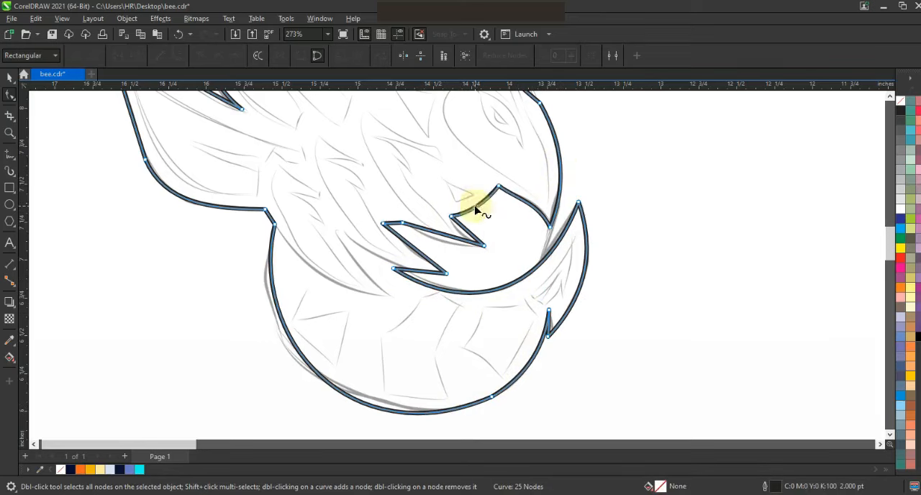
left_click_drag(444, 234, 462, 234)
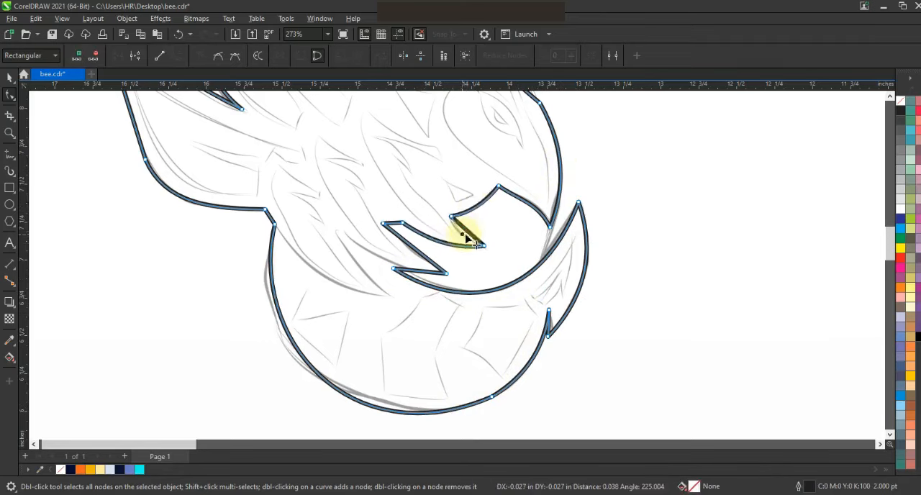
left_click_drag(421, 260, 411, 269)
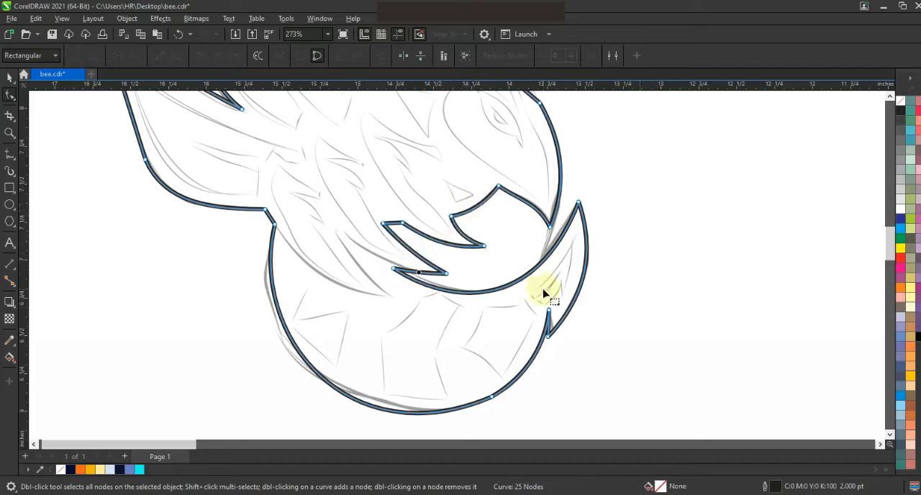
Curve the segments at the top of the head and the notch beside the feather to match the sketch.
key("F3")
left_click_drag(449, 191, 458, 182)
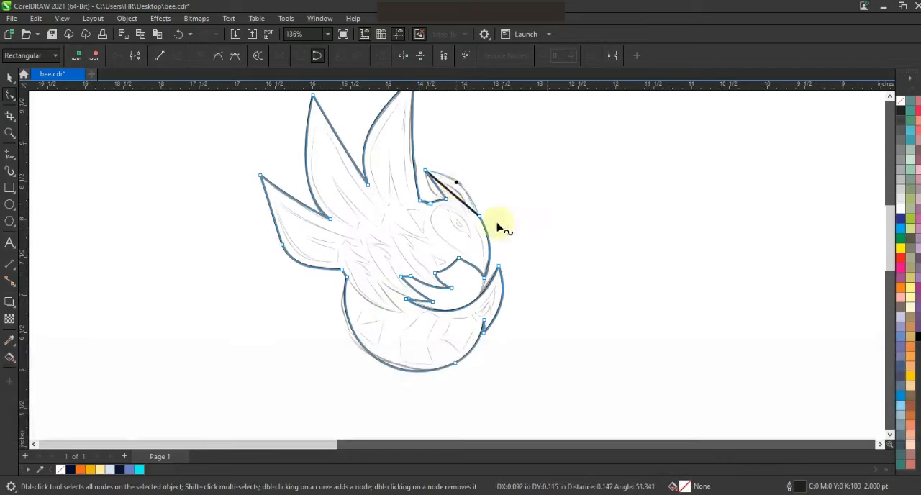
key("z")
left_click_drag(354, 141, 554, 265)
left_click(10, 94)
left_click_drag(538, 299, 493, 323)
left_click_drag(422, 156, 362, 194)
left_click_drag(457, 186, 482, 189)
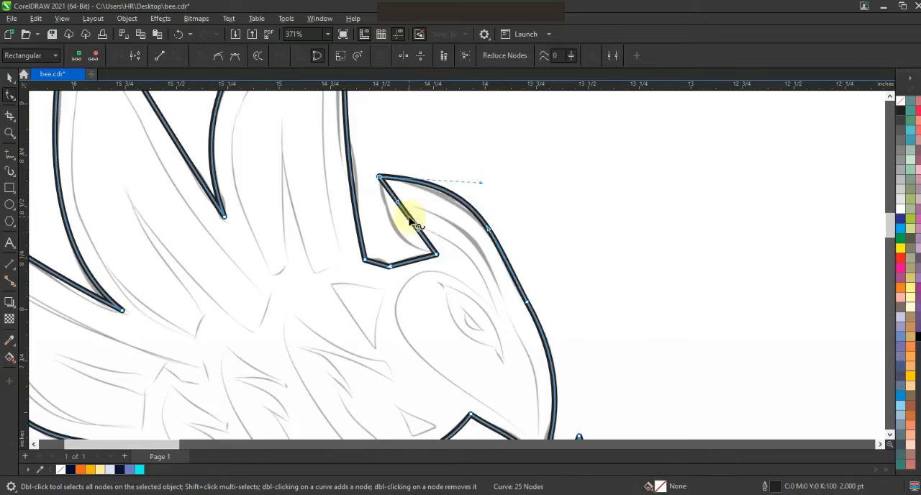
left_click_drag(409, 217, 400, 232)
left_click_drag(379, 262, 557, 279)
Check the bee outline's silhouette by applying a black fill and then removing it.
key("F3")
key("F3")
left_click(9, 78)
left_click(917, 336)
left_click(426, 262)
left_click(900, 100)
left_click(719, 206)
Draw a narrow stripe inside the middle feather with the Polyline tool.
left_click(9, 133)
left_click(462, 292)
left_click(10, 153)
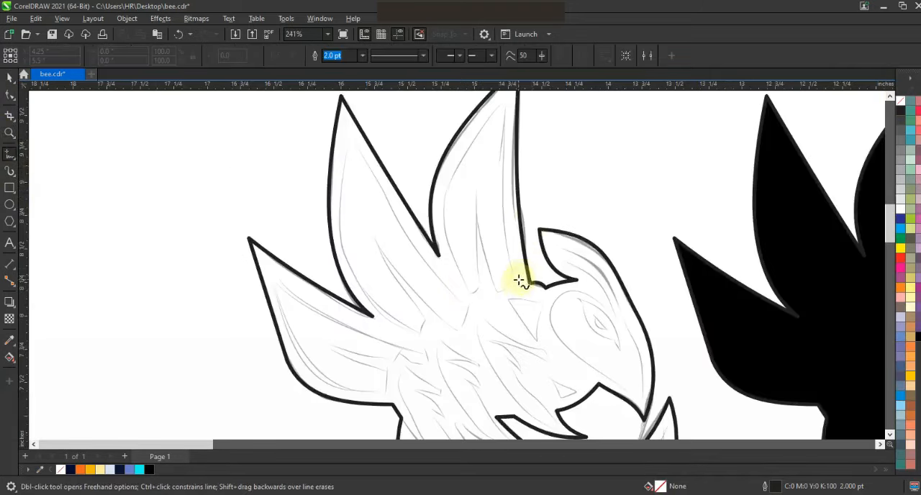
double_click(496, 291)
left_click(475, 193)
left_click(482, 286)
double_click(503, 102)
left_click(517, 283)
Convert the stripe's segments to curves and bend its outer edge along the feather.
left_click(10, 96)
left_click_drag(565, 309, 565, 309)
left_click(176, 55)
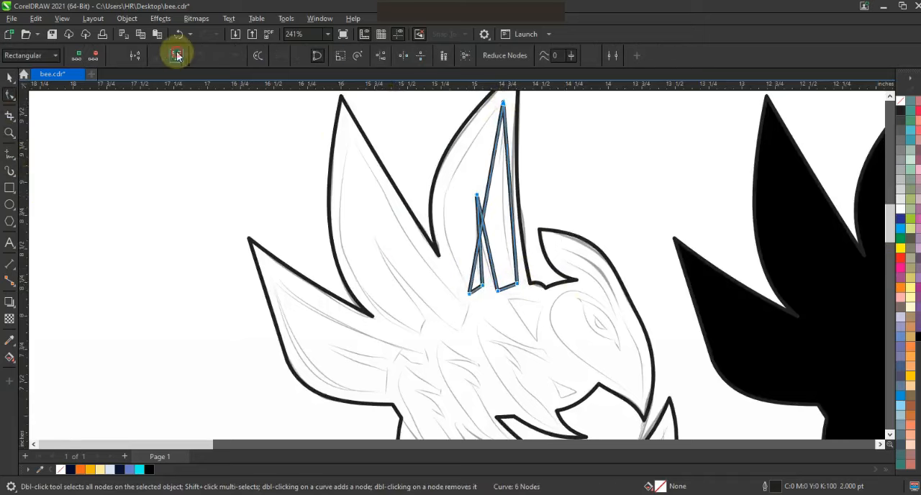
left_click_drag(484, 206, 447, 205)
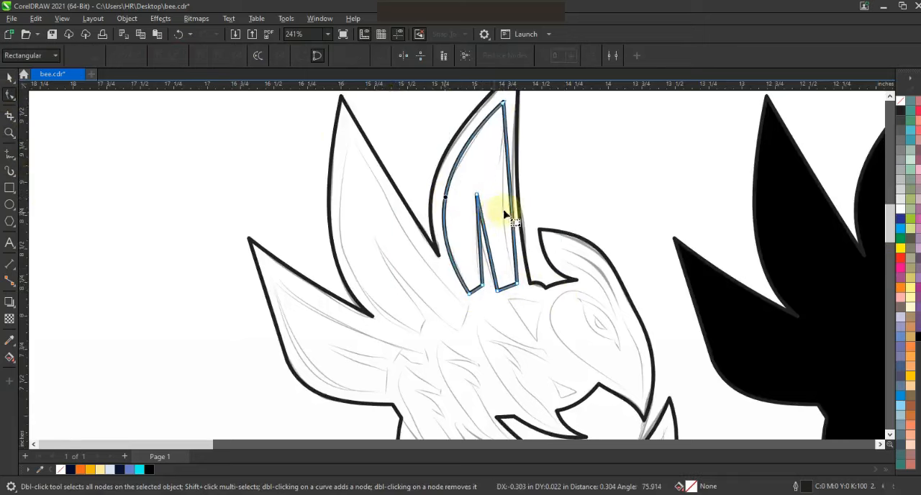
left_click_drag(483, 259, 486, 259)
Draw a stripe inside the left feather with the Polyline tool and curve its outer edge.
left_click(10, 154)
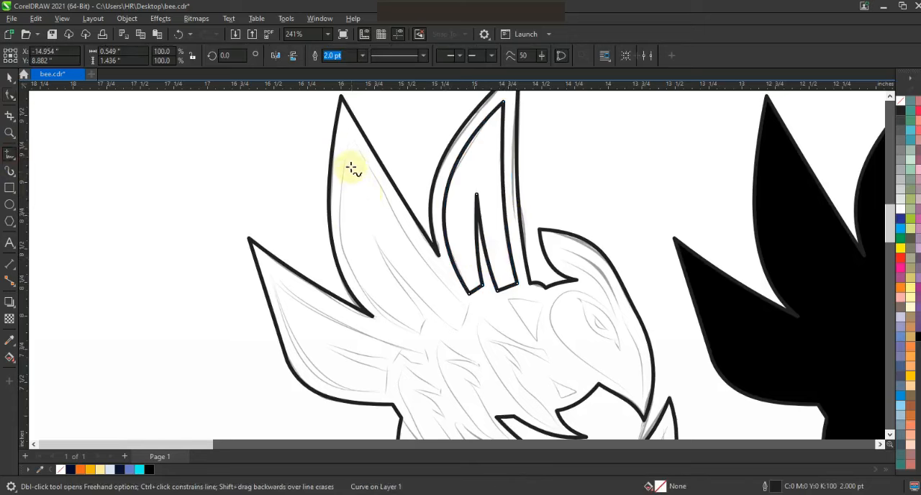
double_click(467, 308)
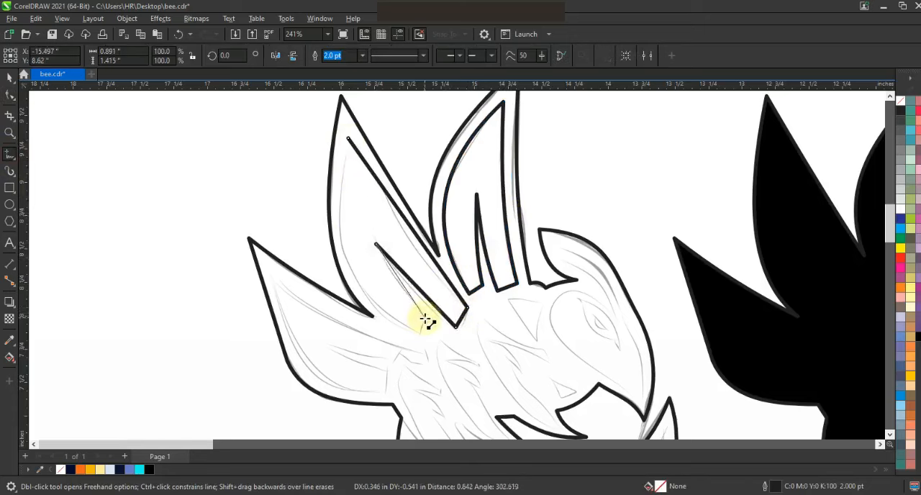
double_click(419, 336)
left_click(348, 138)
left_click(10, 94)
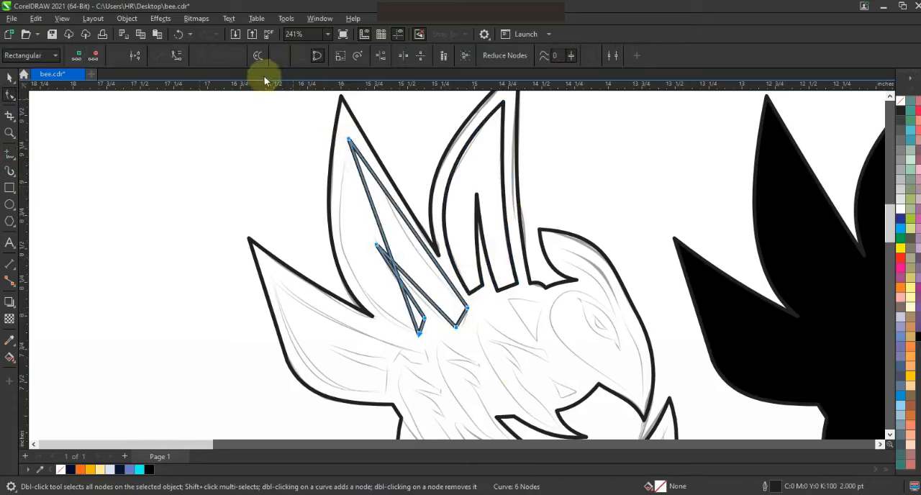
left_click_drag(386, 236, 391, 283)
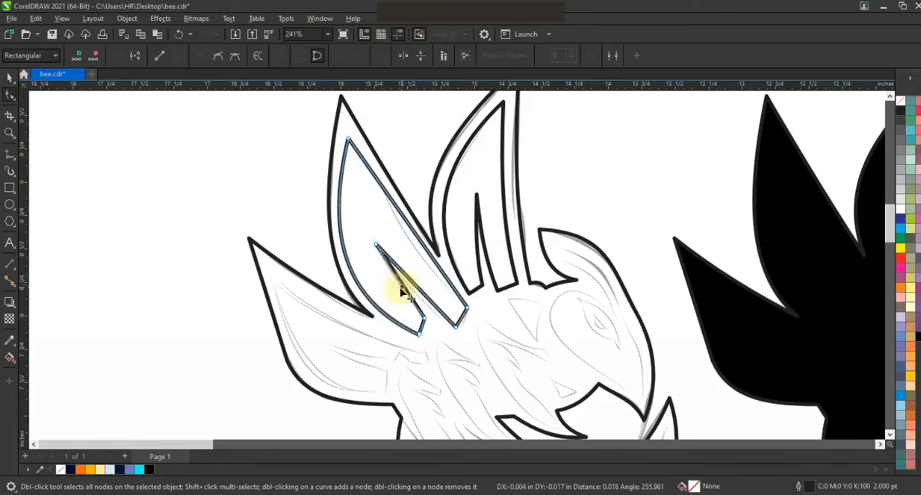
left_click(348, 138)
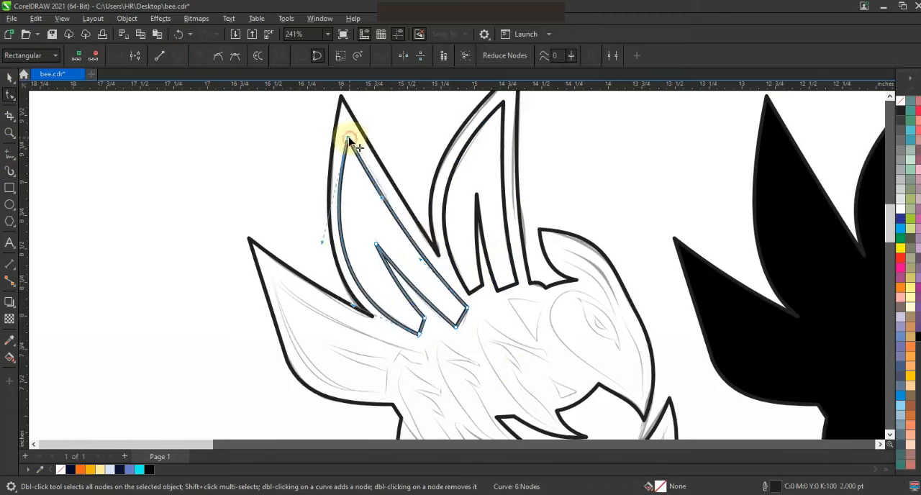
Draw a stripe in the lower-left wing with the Polyline tool and reshape its nodes and segments to the sketch.
key("F3")
key("z")
left_click_drag(304, 161, 612, 355)
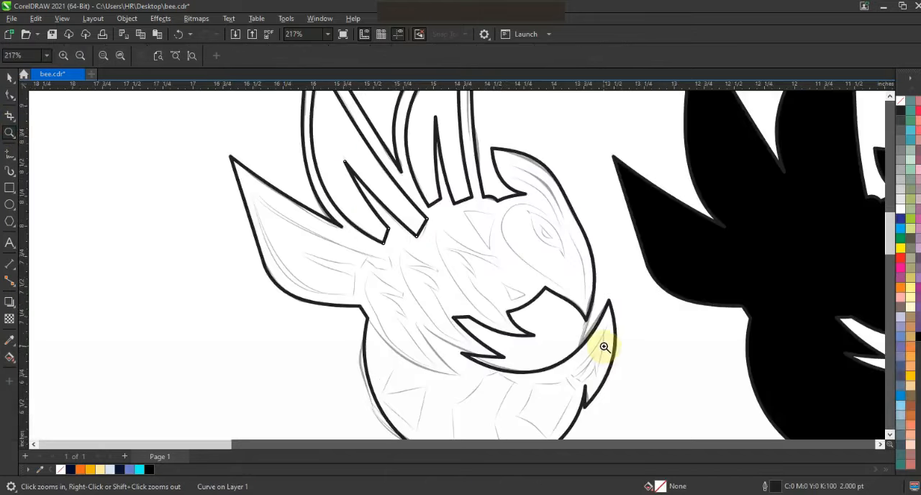
left_click(10, 156)
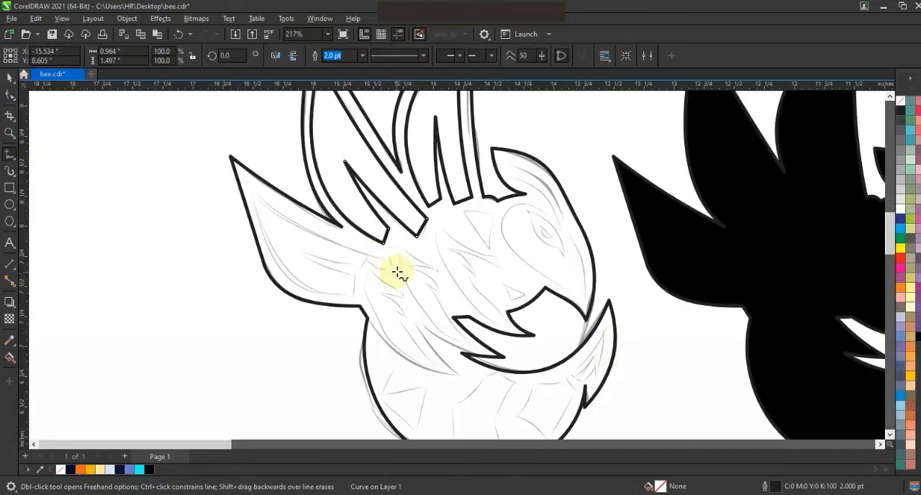
mouse_move(390, 261)
left_mouse_down()
mouse_move(251, 191)
mouse_move(353, 295)
mouse_move(300, 254)
mouse_move(366, 262)
left_mouse_up()
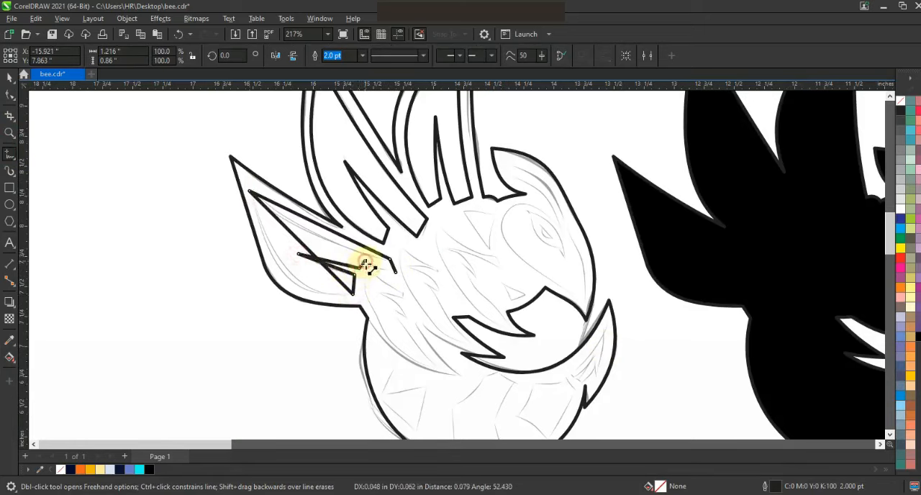
key("F10")
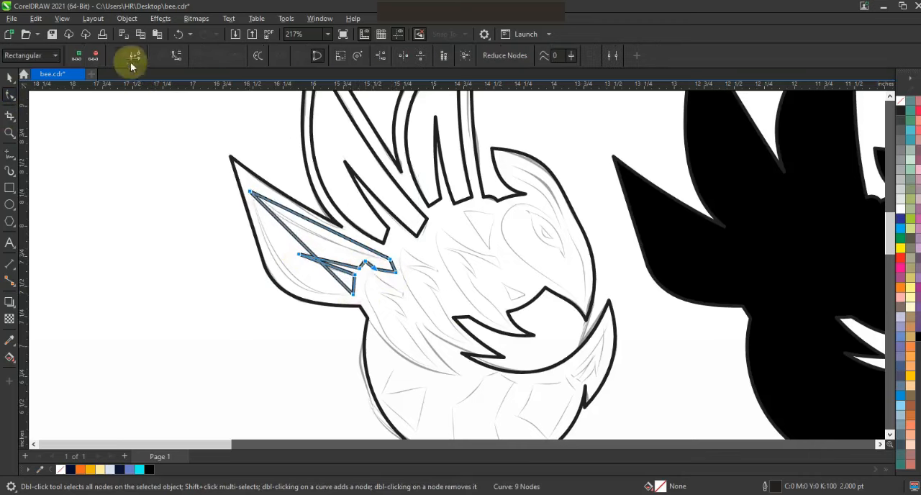
left_click_drag(334, 272, 286, 276)
left_click_drag(315, 232, 331, 268)
left_click_drag(334, 267, 335, 269)
left_click_drag(250, 191, 249, 188)
left_click_drag(286, 220, 281, 220)
key("space")
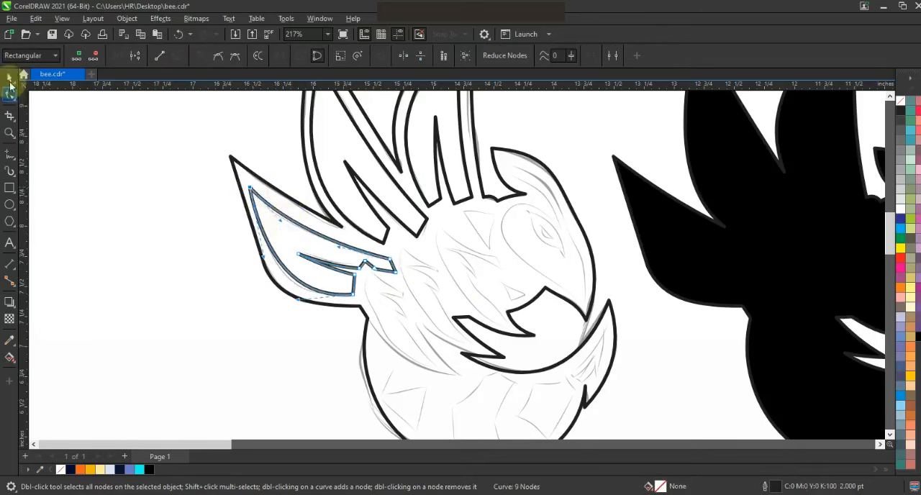
Select the three stripes and copy them onto the black silhouette copy beside the drawing.
left_click(422, 232, "shift")
key("F3")
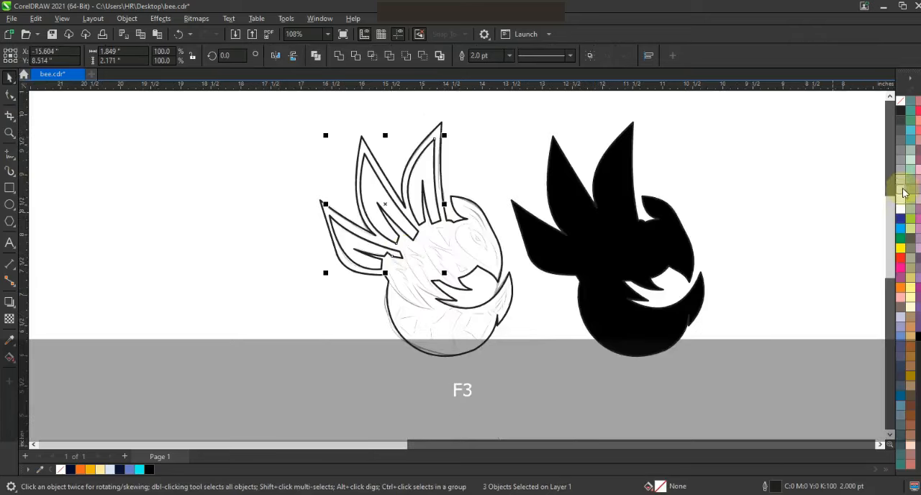
left_click_drag(381, 212, 574, 211)
Draw a zigzag stripe below the lower wing with the Polyline tool.
left_click(10, 133)
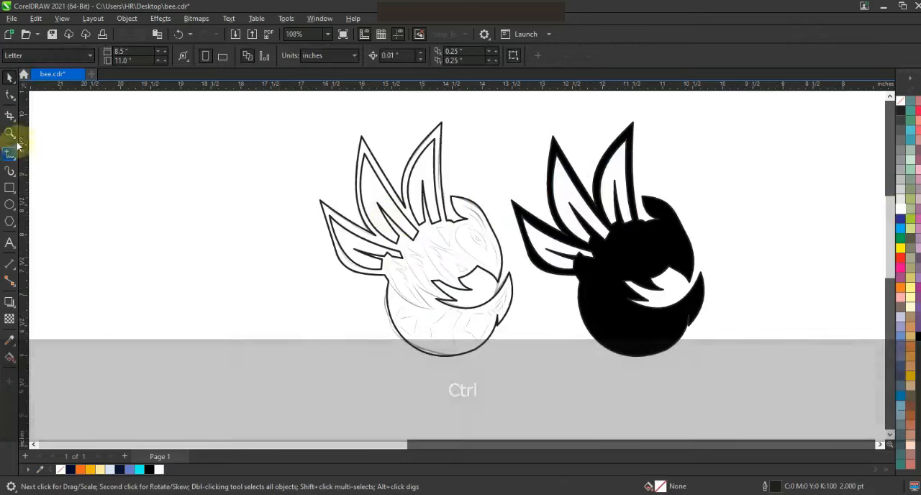
left_click_drag(564, 335, 565, 336)
left_click(10, 153)
left_click(279, 245)
left_click(329, 273)
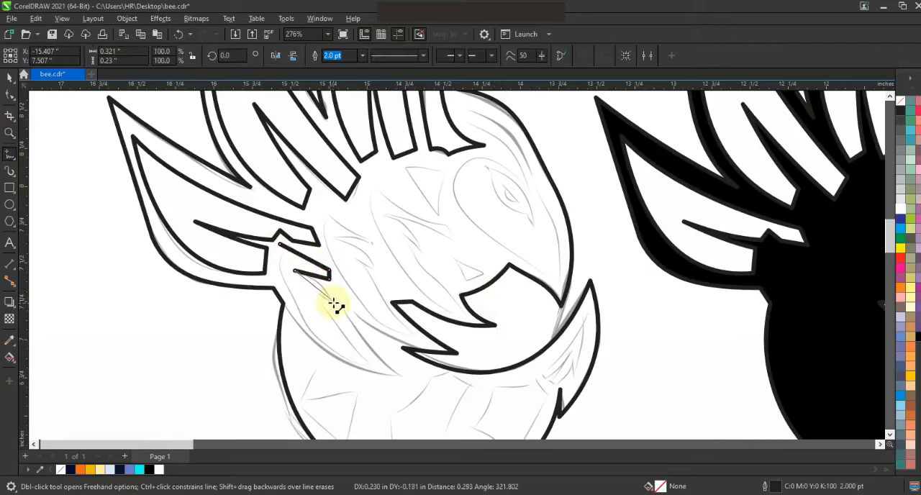
left_click(375, 365)
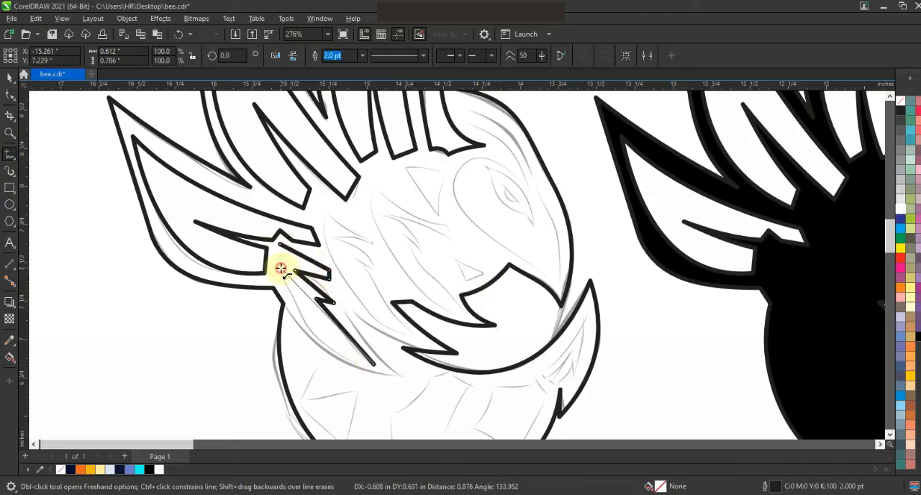
Adjust the zigzag stripe's nodes and curve its edges along the sketch.
left_click(10, 94)
key("shift+F2")
key("F3")
key("Escape")
mouse_move(314, 235)
left_mouse_down()
mouse_move(303, 237)
mouse_move(326, 224)
left_mouse_up()
left_click_drag(301, 172, 307, 166)
left_click_drag(295, 135, 292, 137)
left_click(335, 178)
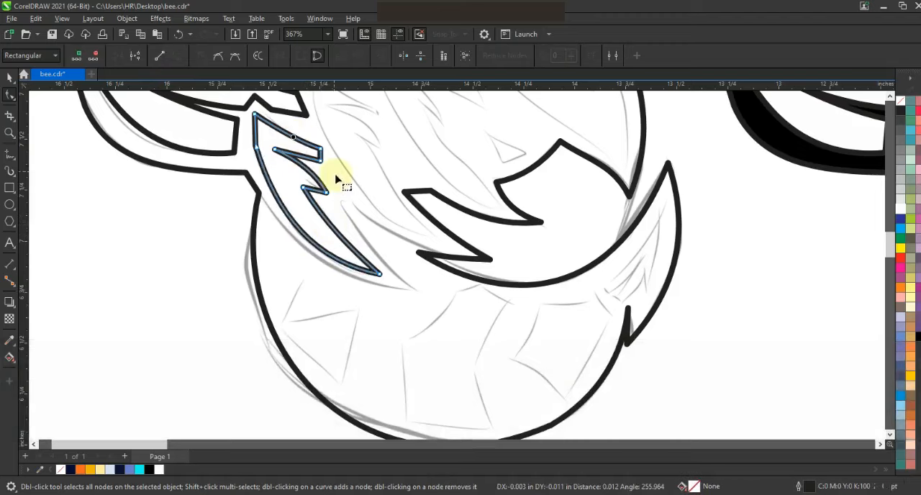
Draw another zigzag stripe across the body with the Polyline tool.
left_click(10, 78)
key("Escape")
scroll(308, 278, "down", 1)
left_click(10, 133)
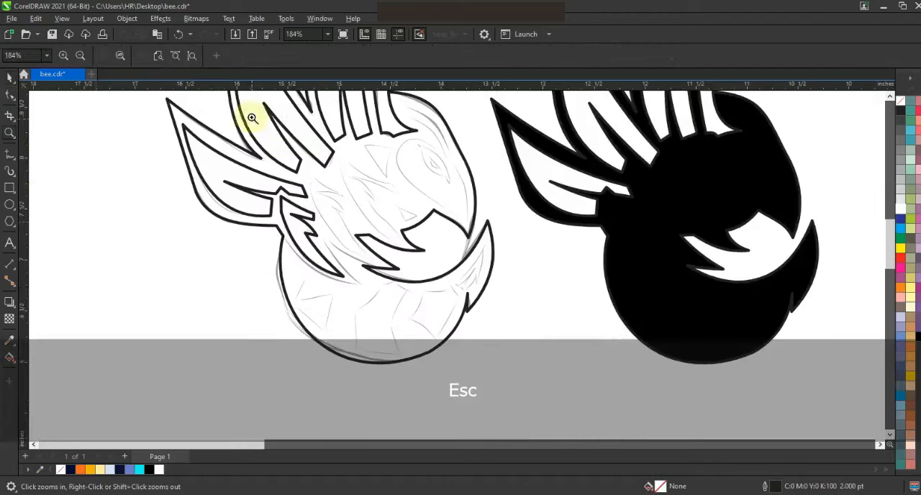
left_click_drag(252, 117, 439, 236)
left_click(10, 154)
left_click(271, 197)
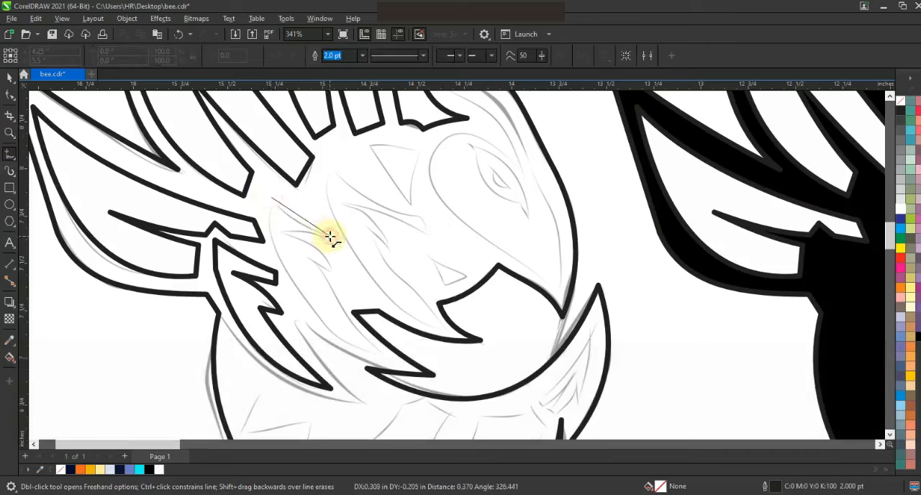
left_click(329, 238)
left_click(382, 353)
left_click(10, 94)
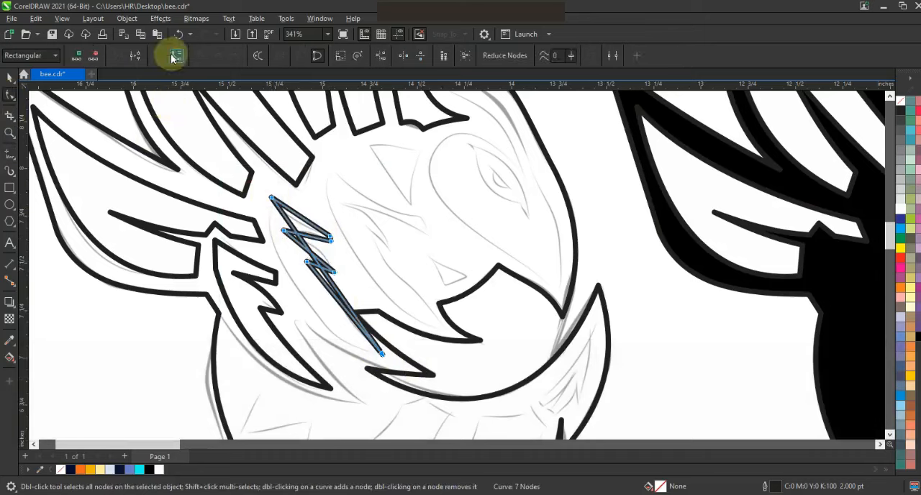
Curve the edges of the body zigzag stripe by bending its segments along the sketch.
left_click_drag(325, 277, 289, 279)
left_click_drag(300, 310, 302, 328)
left_click_drag(341, 304, 338, 309)
left_click_drag(311, 254, 316, 249)
left_click(10, 155)
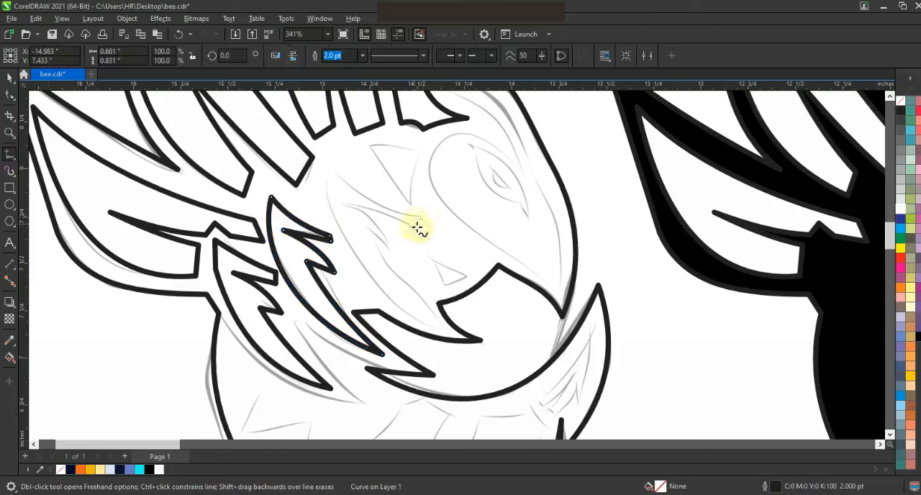
Draw a zigzag stripe across the upper body near the head with the Polyline tool.
left_click(369, 231)
left_click(331, 174)
left_click(10, 95)
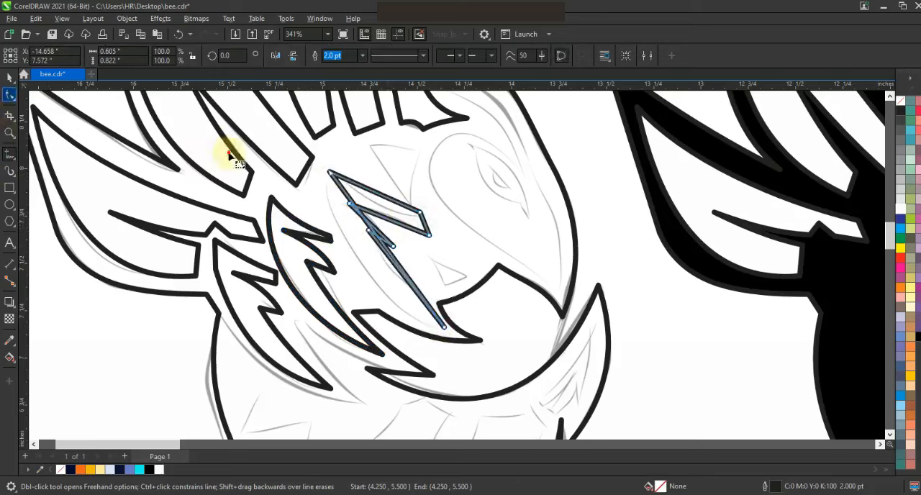
Convert the new stripe's segments to curves and bend its edges to follow the sketch.
left_click(175, 57)
left_click(51, 35)
left_click_drag(390, 254, 392, 277)
left_click(375, 288)
left_click_drag(371, 225, 381, 206)
left_click_drag(444, 326, 445, 329)
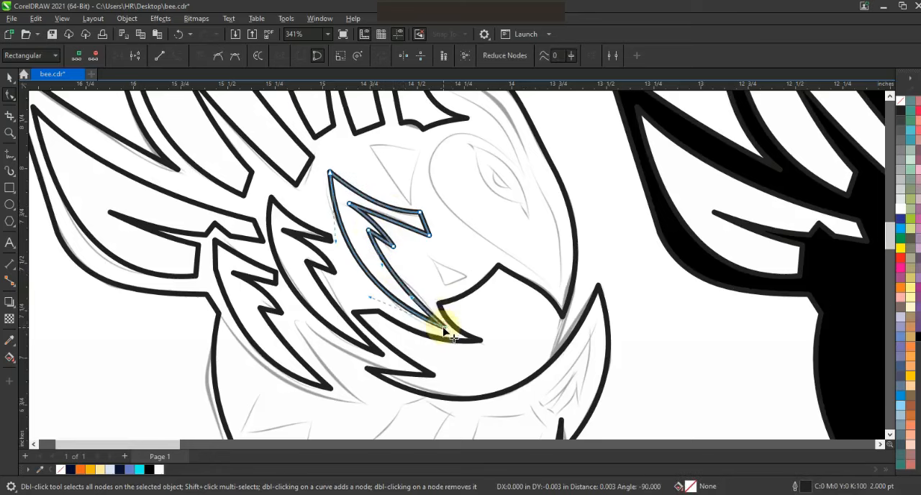
left_click(9, 155)
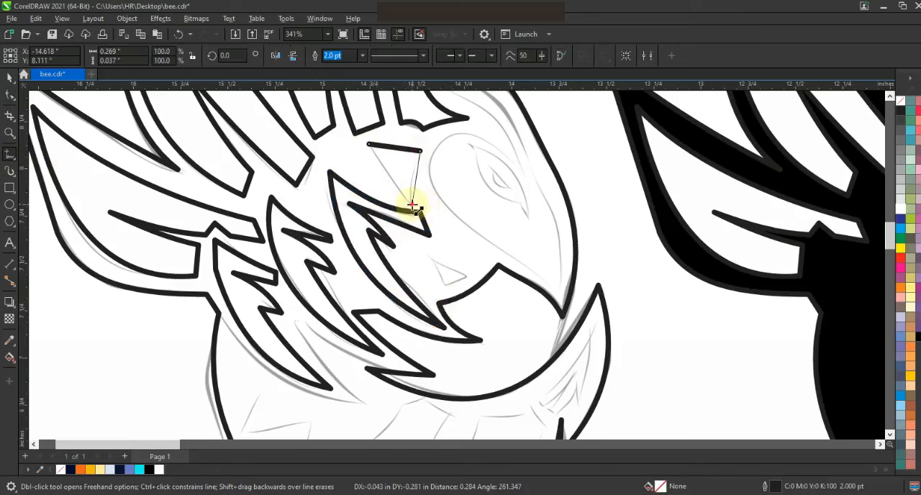
Draw a small spike shape beside the head and curve its edge along the sketch.
left_click(368, 147)
left_click(10, 94)
left_click_drag(392, 180, 411, 182)
left_click(396, 145)
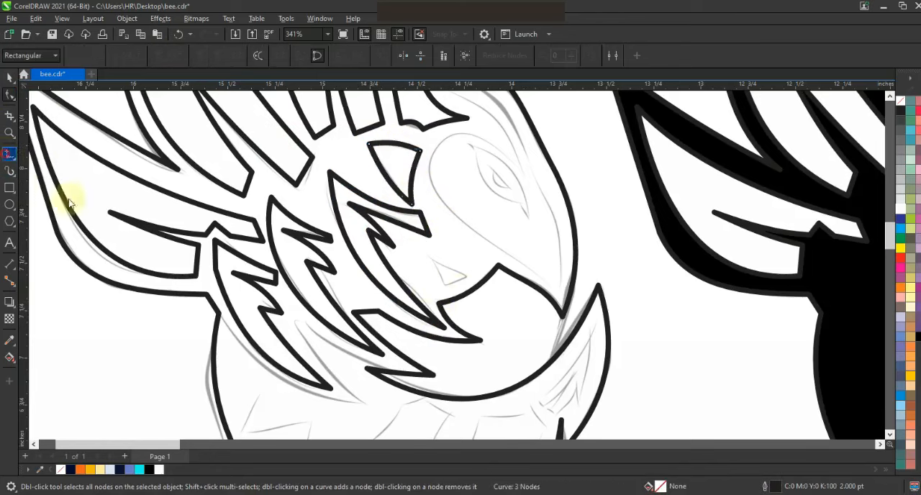
left_click(9, 153)
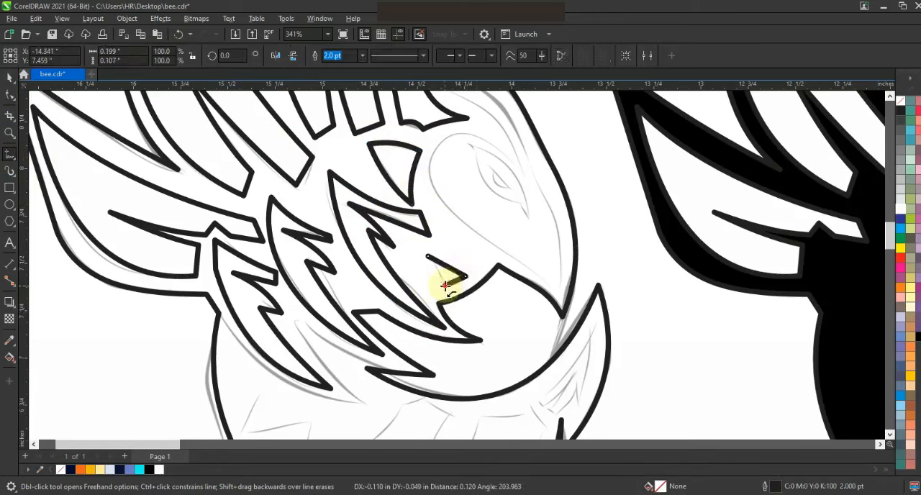
Draw a small triangle near the mouth and a triangular face outline with the Polyline tool.
left_click(429, 256)
left_click(557, 289)
left_click(531, 170)
key("F10")
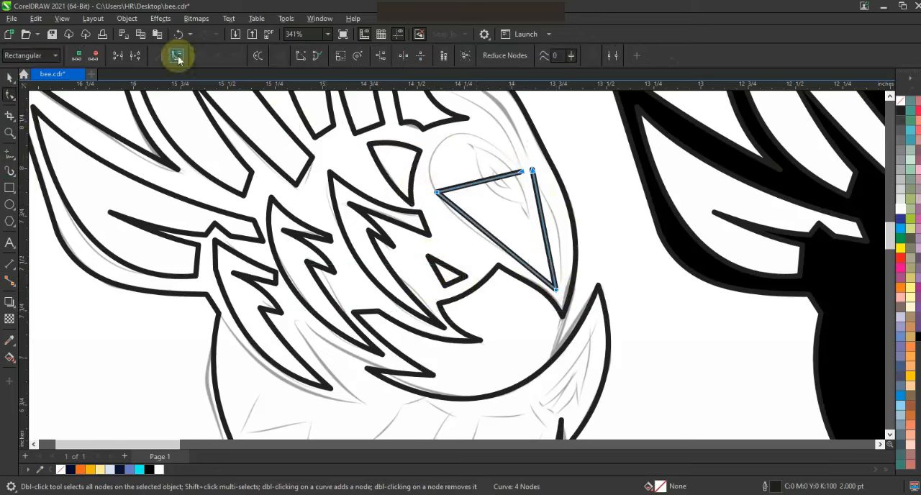
Curve the face outline's sides into a rounded head shape following the sketch.
left_click_drag(424, 152, 461, 151)
left_click_drag(475, 227, 573, 239)
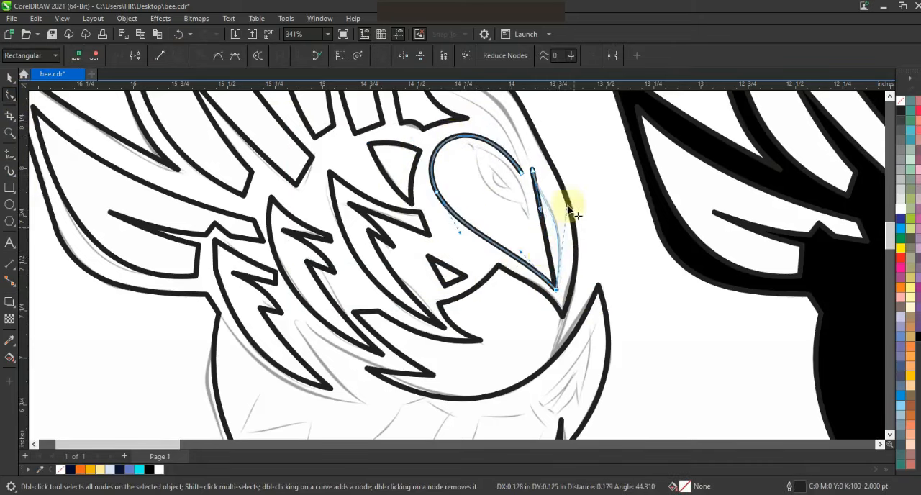
left_click_drag(569, 209, 567, 198)
left_click_drag(555, 289, 557, 290)
left_click_drag(523, 252, 525, 247)
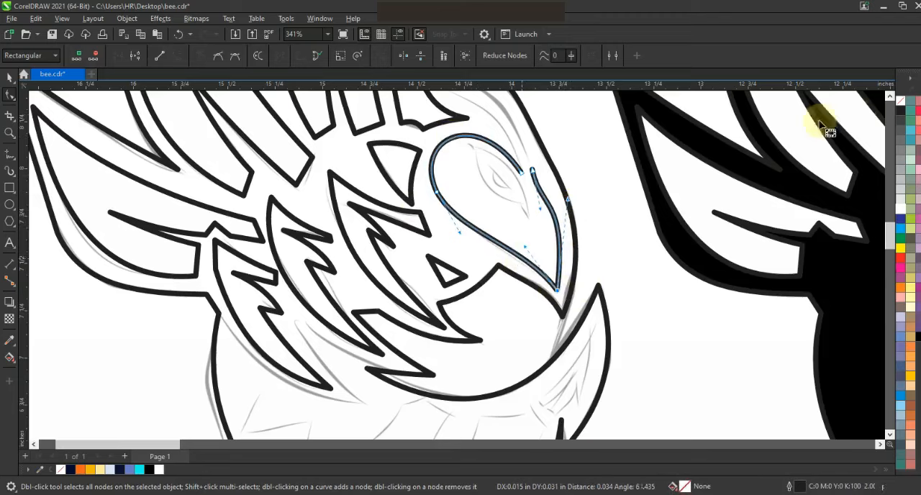
left_click(890, 96)
left_click(890, 95)
left_click(890, 96)
Extend the head outline with a line up to the top tip and curve that side along the sketch.
left_click(10, 154)
key("space")
left_click(533, 274)
double_click(441, 175)
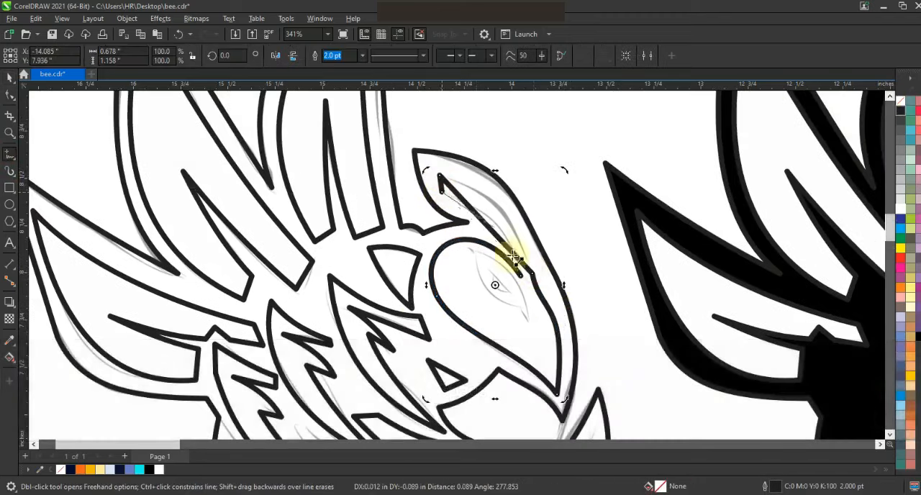
left_click(10, 94)
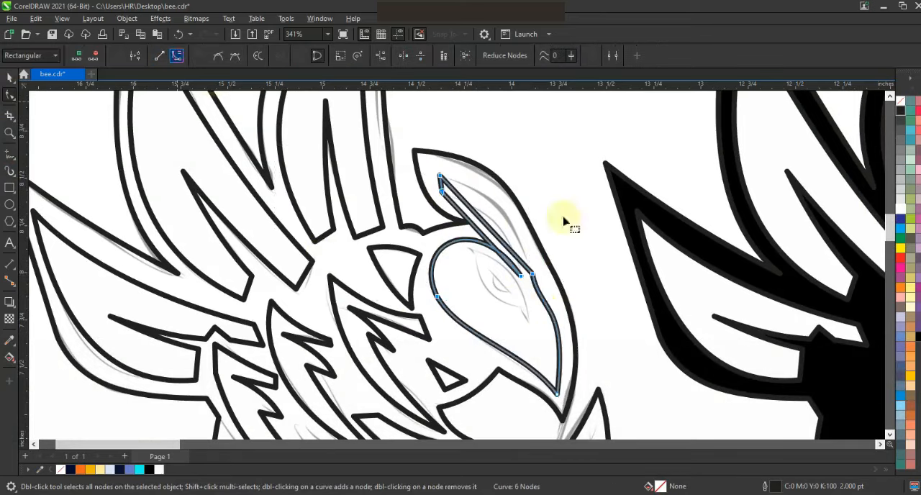
left_click_drag(475, 213, 530, 263)
mouse_move(523, 232)
left_mouse_down()
mouse_move(500, 200)
mouse_move(530, 230)
mouse_move(495, 211)
mouse_move(472, 220)
mouse_move(487, 216)
mouse_move(506, 231)
left_mouse_up()
Select the new head and stripe shapes and copy them onto the black silhouette copy.
key("F3")
key("Escape")
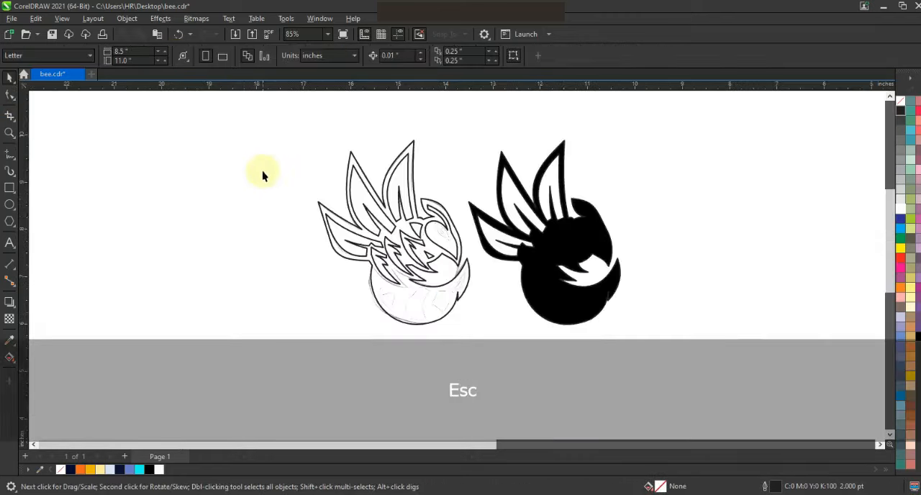
left_click_drag(465, 325, 358, 195)
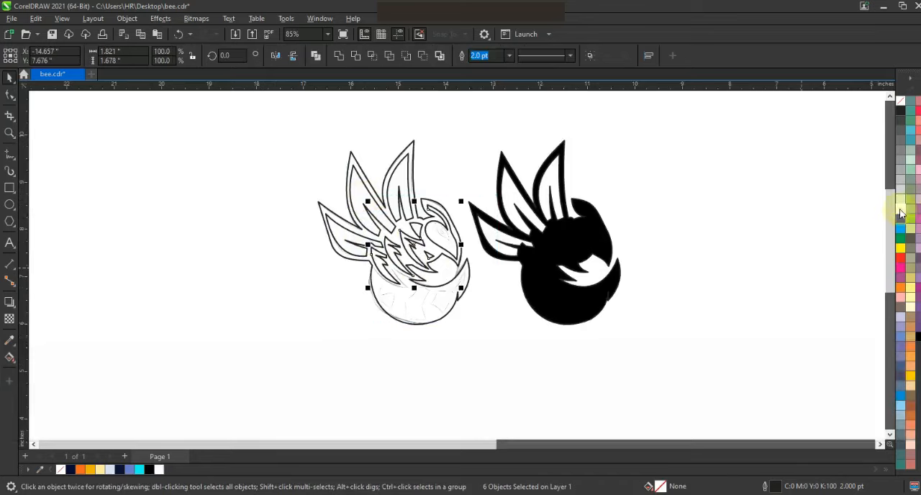
left_click_drag(411, 248, 561, 264)
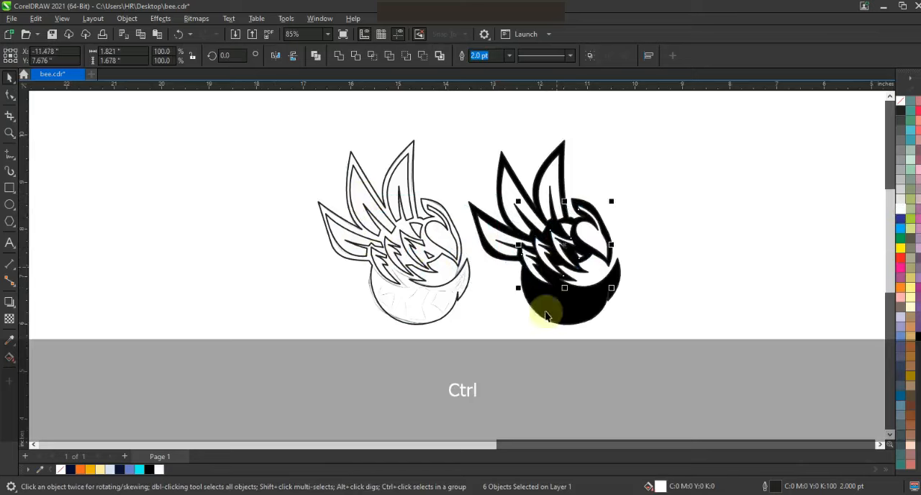
Draw three angular stripe shapes across the lower body with the Polyline tool.
left_click_drag(353, 250, 514, 343)
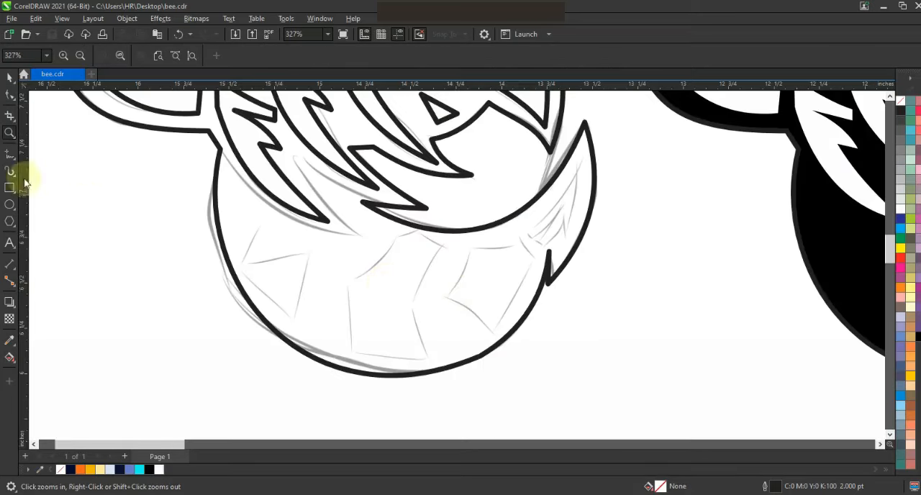
left_click(309, 254)
left_click(292, 319)
left_click(241, 262)
left_click(440, 245)
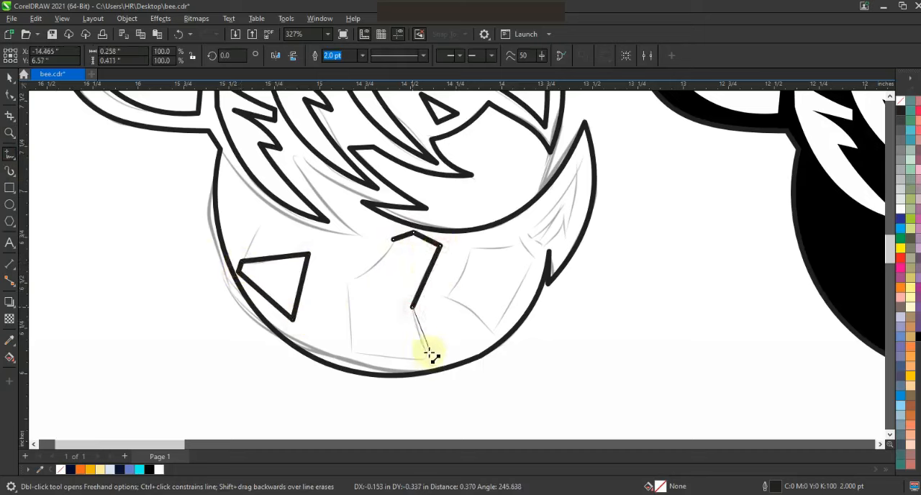
left_click(413, 233)
left_click(469, 246)
left_click(442, 295)
left_click(493, 331)
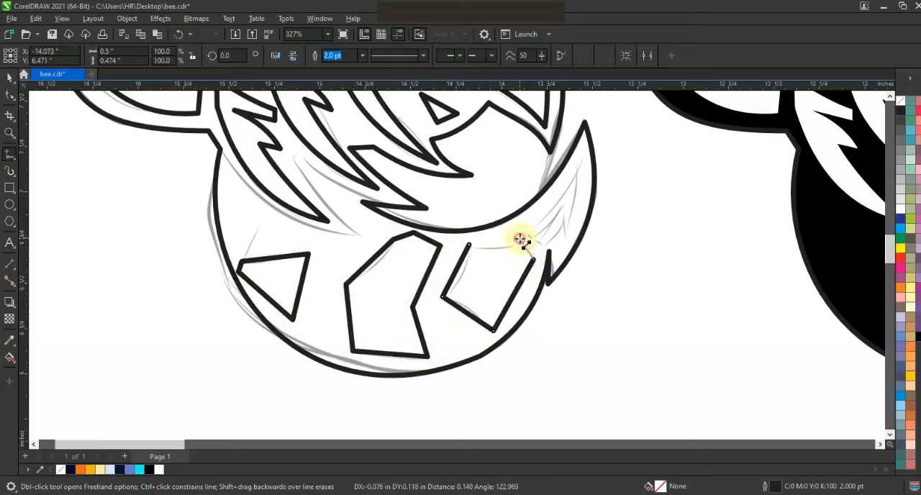
Draw a narrow zigzag spike along the body's right edge with the Polyline tool.
left_click(580, 168)
left_click(530, 233)
left_click(561, 210)
left_click(540, 243)
left_click(543, 246)
left_click(562, 219)
left_click(562, 240)
left_click(580, 168)
Select the four lower-body stripe shapes and combine them into one curve.
left_click(10, 78)
left_click(567, 181)
left_click(505, 288, "shift")
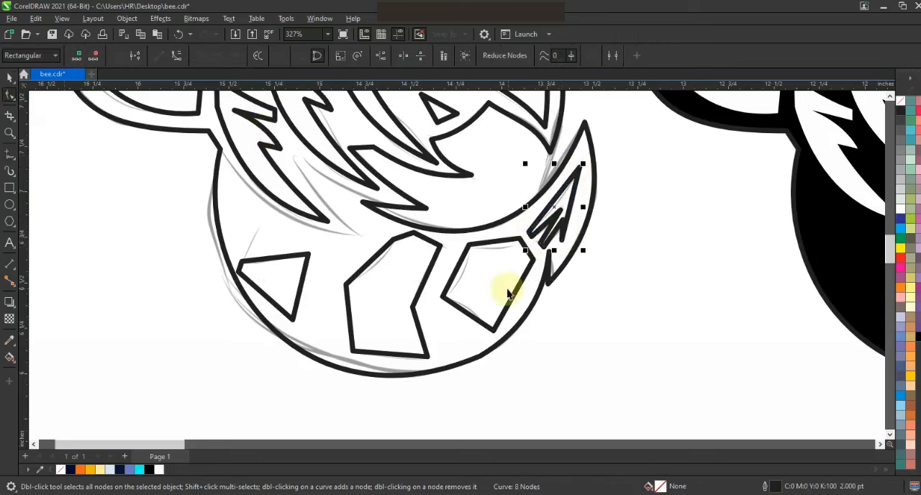
left_click(389, 280, "shift")
left_click(319, 59)
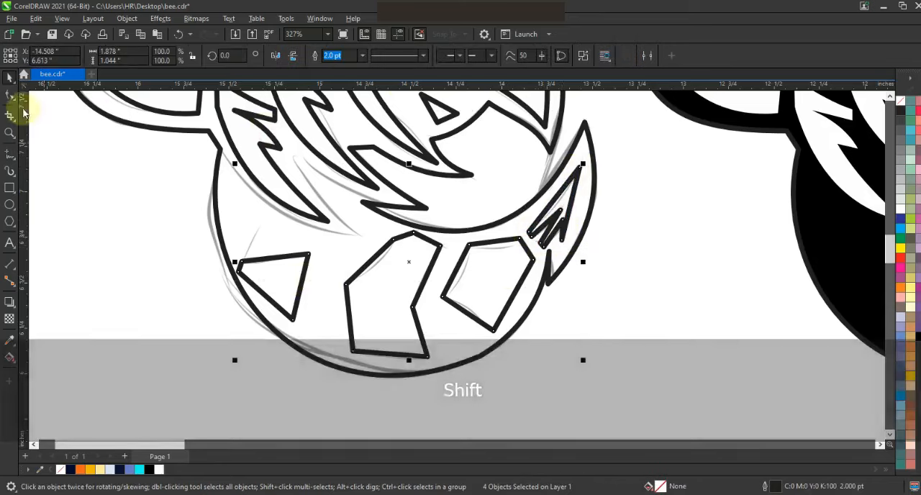
Convert all nodes of the combined stripes to curves and bend their edges along the sketch.
left_click(12, 97)
left_click_drag(119, 121, 646, 382)
left_click(177, 58)
left_click_drag(269, 302, 243, 283)
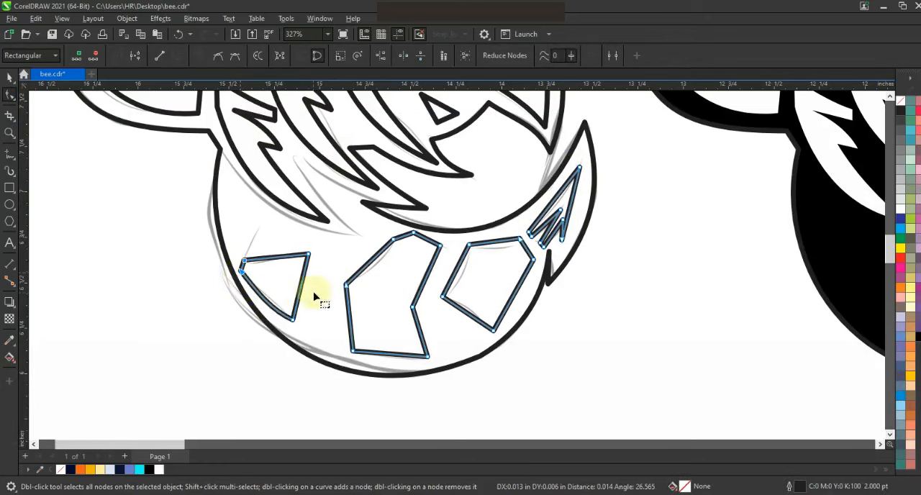
left_click_drag(383, 355, 384, 360)
left_click_drag(368, 262, 372, 267)
left_click_drag(464, 312, 518, 303)
left_click_drag(495, 243, 495, 247)
left_click_drag(458, 266, 462, 269)
left_click_drag(579, 224, 564, 219)
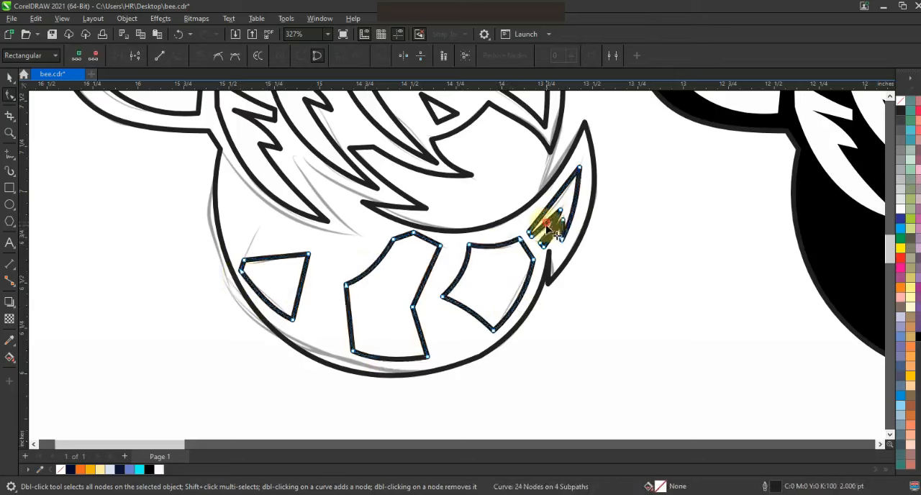
left_click(10, 77)
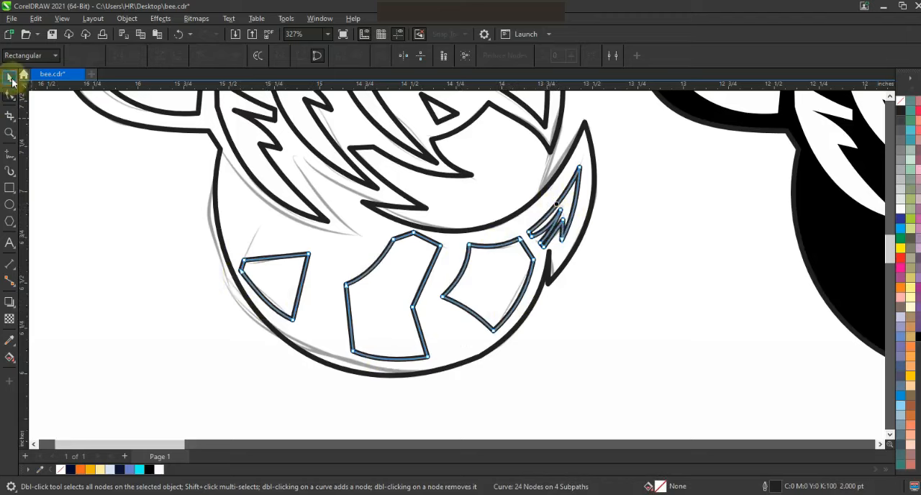
Copy the combined stripes onto the black silhouette copy.
key("F3")
left_click_drag(432, 267, 722, 297)
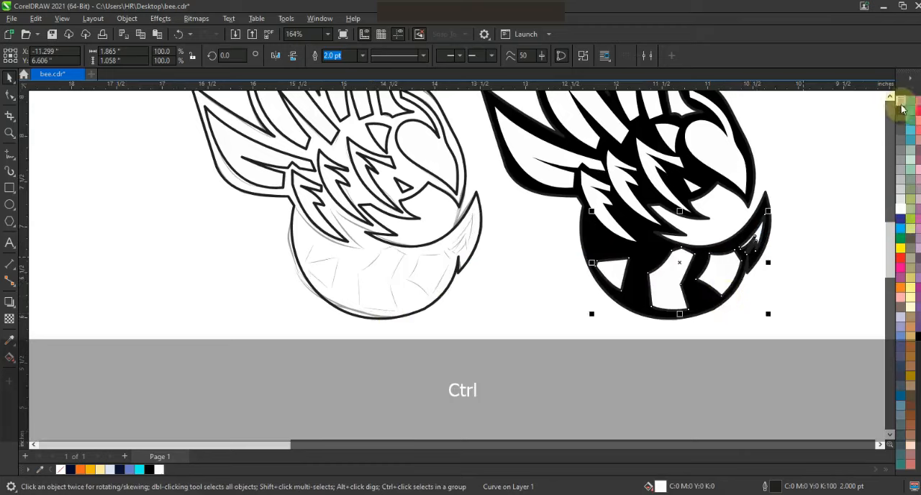
left_click(775, 237)
Remove the copied stripes' outline and nudge them slightly left and down.
right_click(902, 102)
left_click(832, 146)
left_click(756, 236)
key("Left")
key("Left")
key("Down")
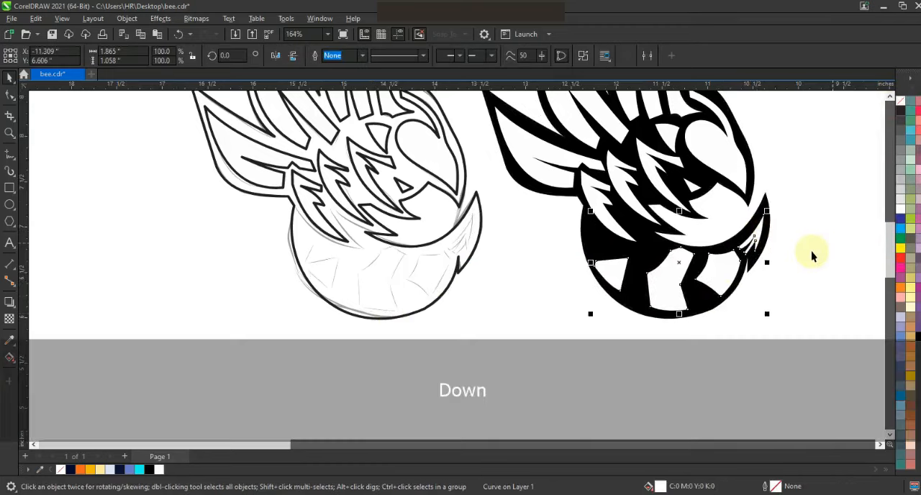
Draw the eye's almond outline with a 1.0 pt polyline and curve one side along the sketch.
key("F3")
key("Escape")
left_click_drag(311, 103, 301, 103)
key("Escape")
left_click(440, 174)
key("shift+F2")
key("Escape")
key("F3")
left_click_drag(366, 209, 390, 311)
left_click(10, 154)
left_click(362, 55)
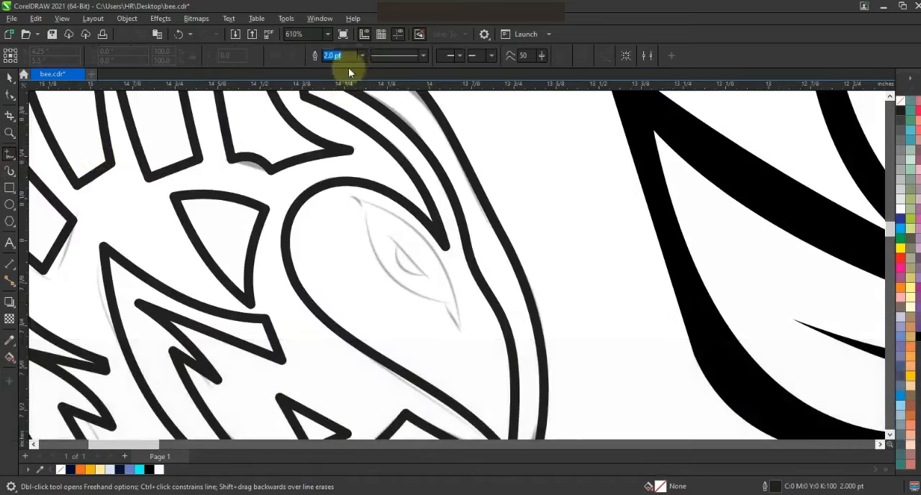
left_click(341, 102)
left_click(463, 331)
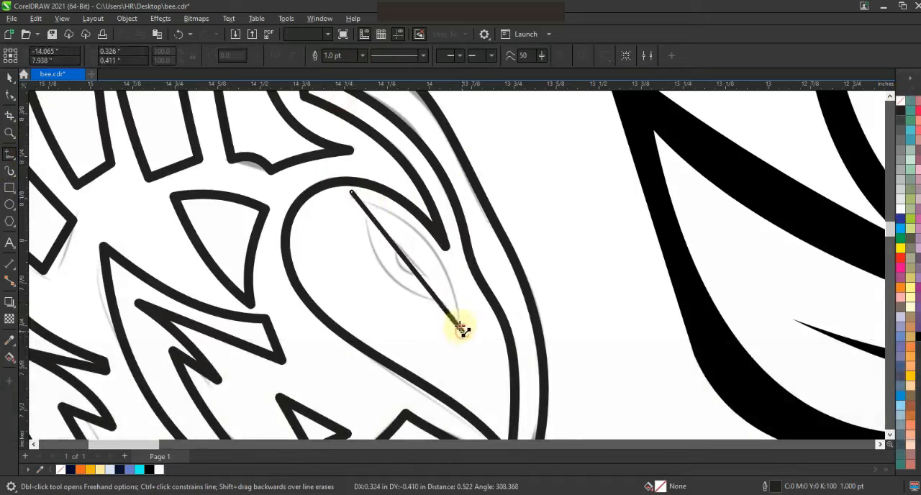
left_click(352, 193)
left_click(9, 94)
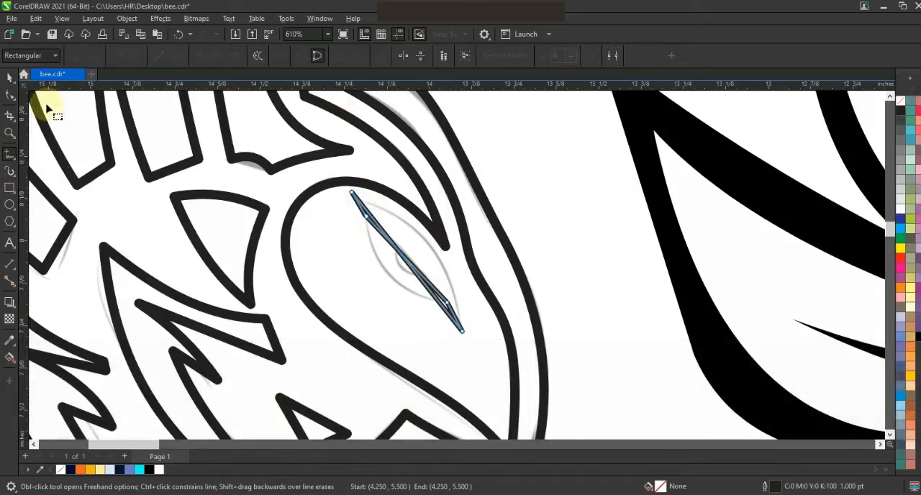
left_click_drag(411, 255, 391, 273)
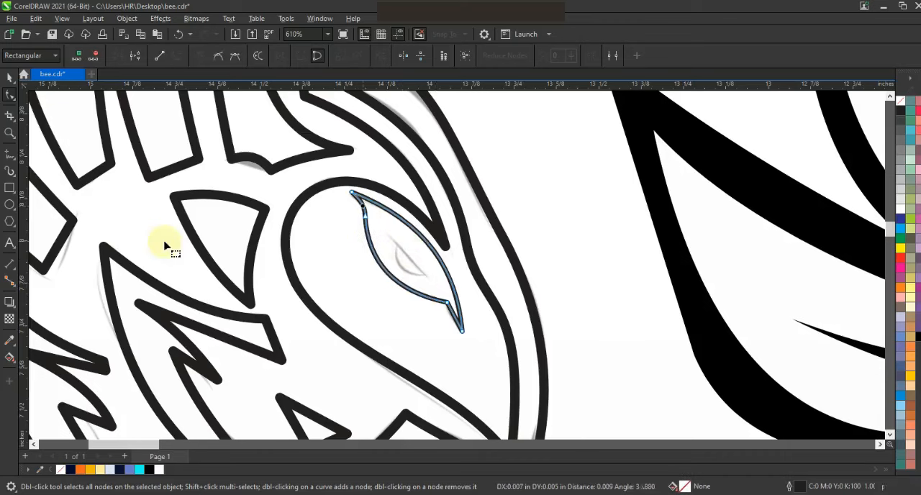
Draw the inner eye shape with the Polyline tool and curve it to match the sketch.
left_click(9, 154)
left_click(390, 235)
left_click(428, 277)
left_click(9, 94)
left_click_drag(416, 263, 405, 270)
left_click_drag(388, 232, 385, 228)
left_click_drag(428, 277, 407, 261)
left_click(411, 259)
left_click(9, 77)
left_click(434, 240, "shift")
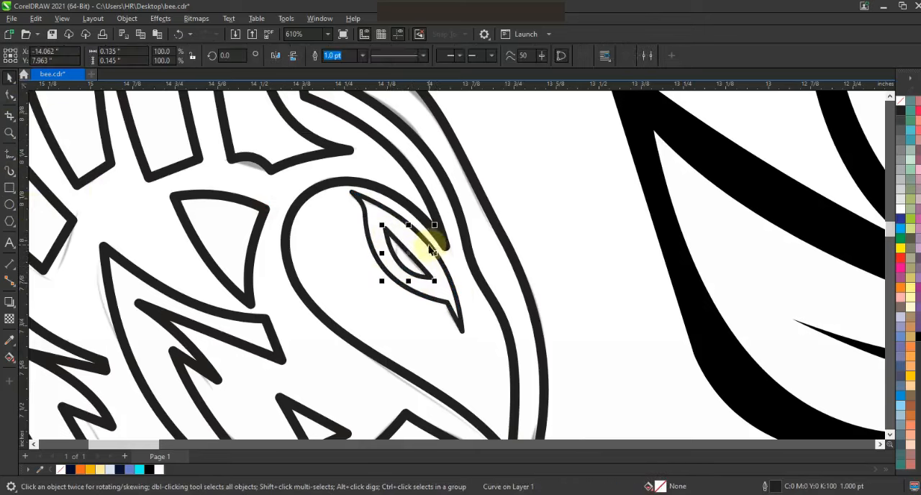
Copy the eye shapes onto the black silhouette copy and move the traced drawing aside.
key("F3")
left_click_drag(459, 232, 728, 248)
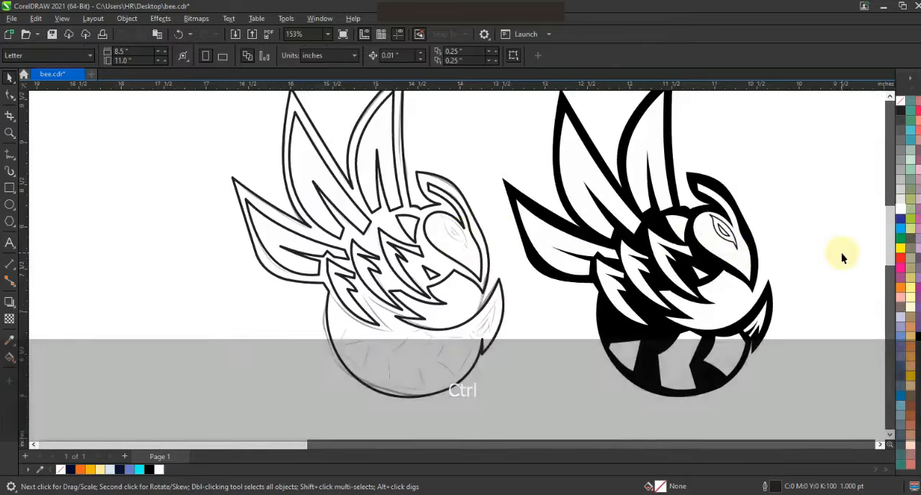
key("ctrl+5")
key("Escape")
left_click_drag(294, 132, 463, 315)
left_click_drag(391, 211, 168, 212)
left_click_drag(435, 110, 633, 330)
key("shift+F2")
key("Escape")
Give the silhouette a white fill with a black outline.
left_click(577, 288)
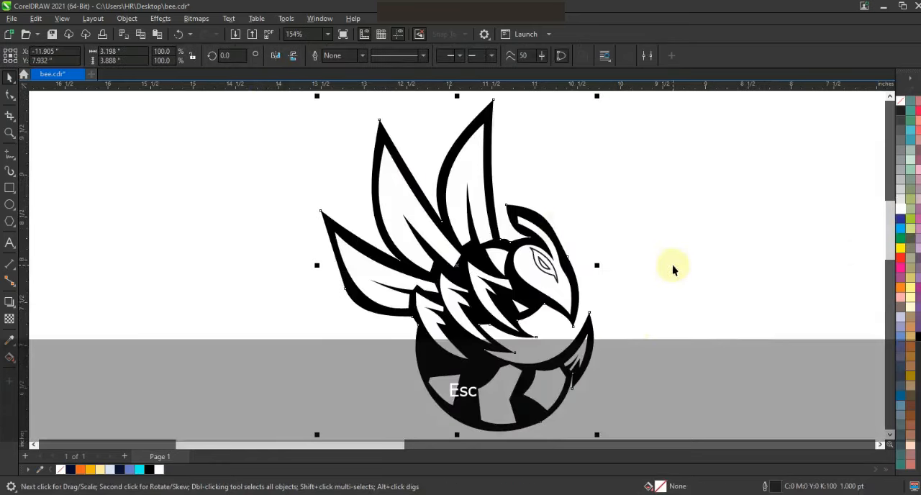
right_click(900, 110)
left_click(900, 101)
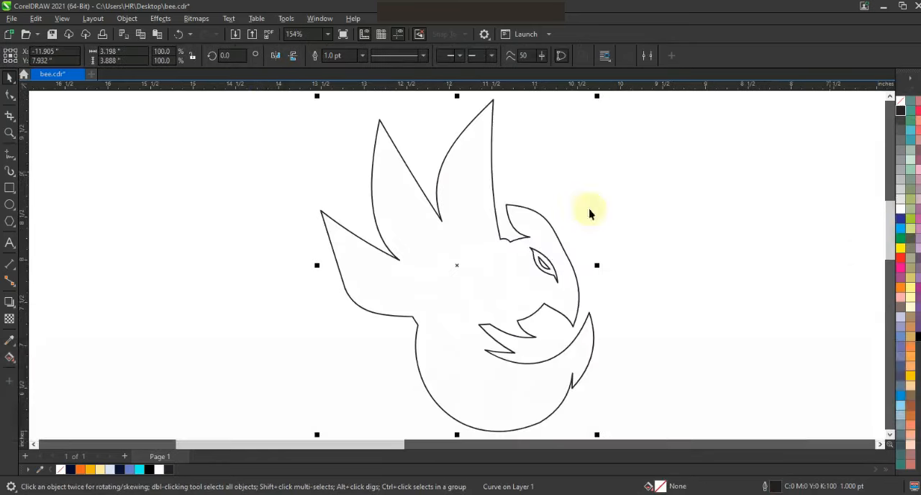
Add an outward contour around the white silhouette with the Contour tool.
left_click(14, 311)
left_click(40, 314)
left_click_drag(494, 236, 597, 219)
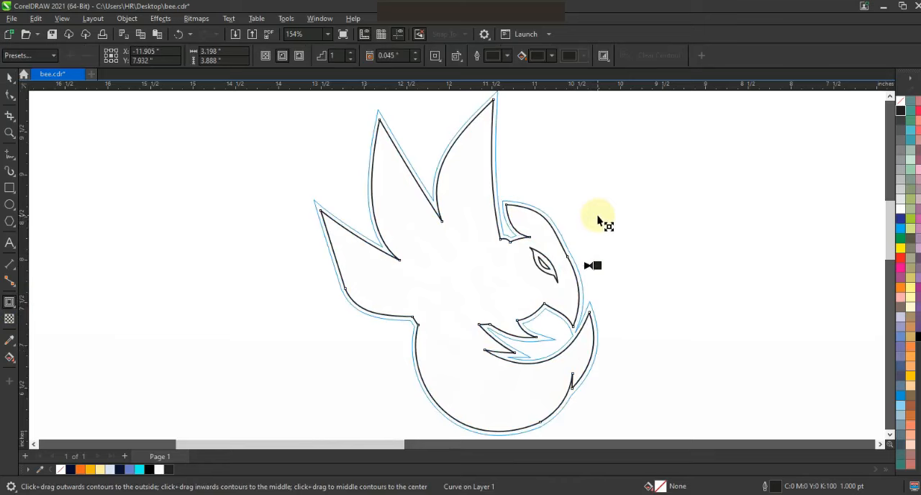
left_click_drag(597, 222, 598, 222)
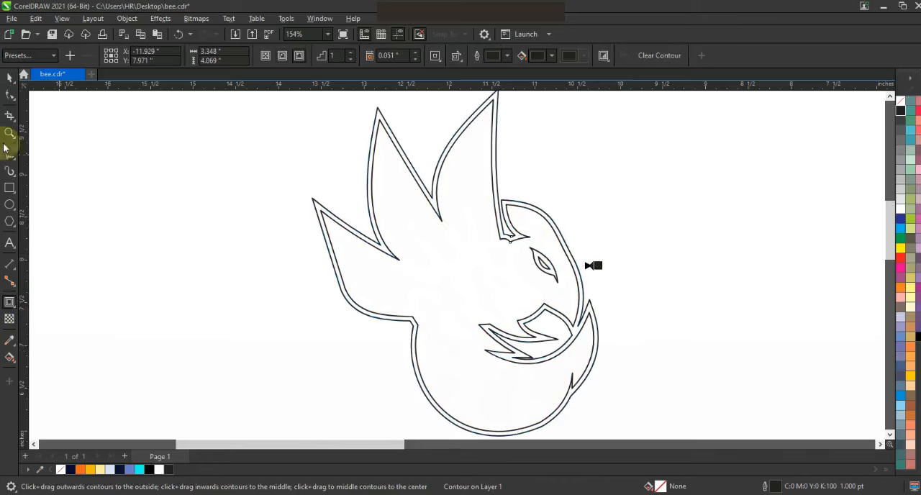
Break the contour apart from the silhouette and fill the outer contour shape cyan.
left_click(9, 82)
left_click(127, 18)
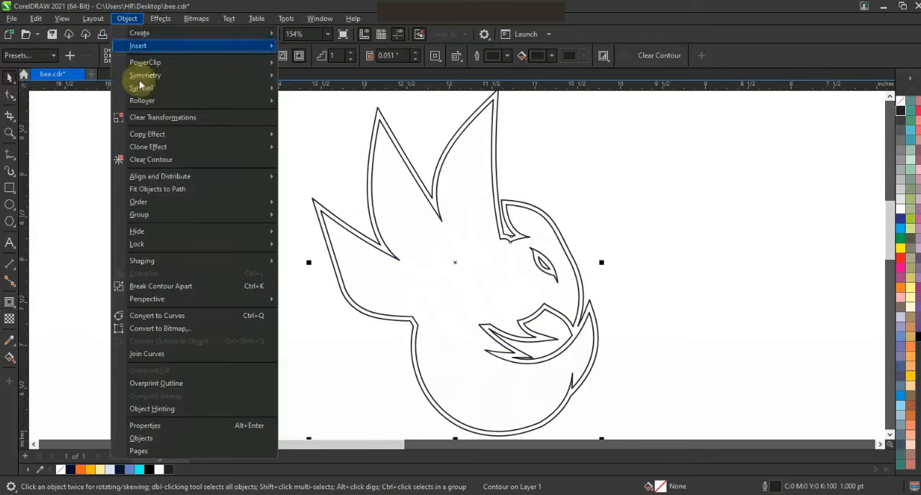
left_click(171, 286)
left_click(414, 157)
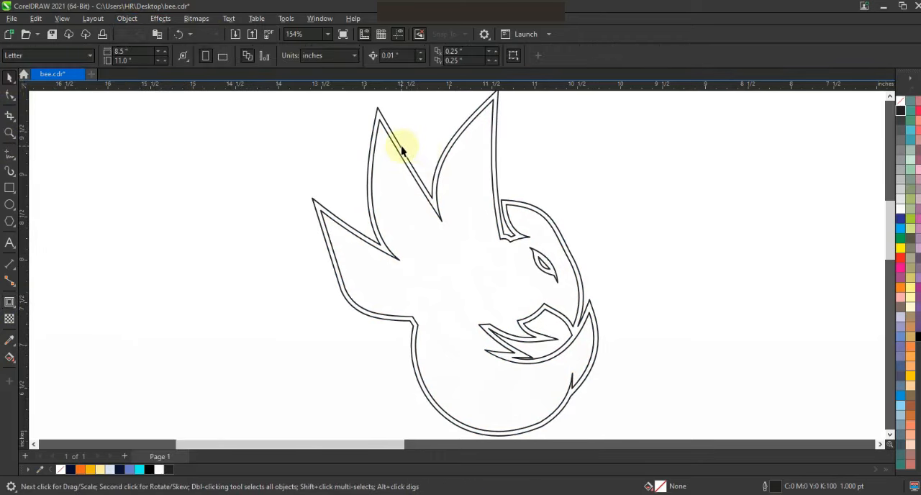
left_click(401, 149)
left_click(140, 469)
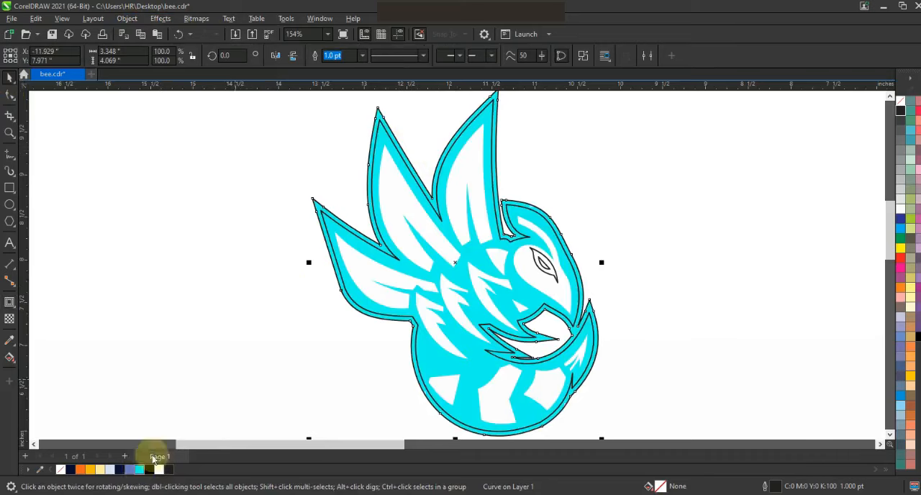
Fill the inner bee silhouette dark navy.
left_click(189, 356)
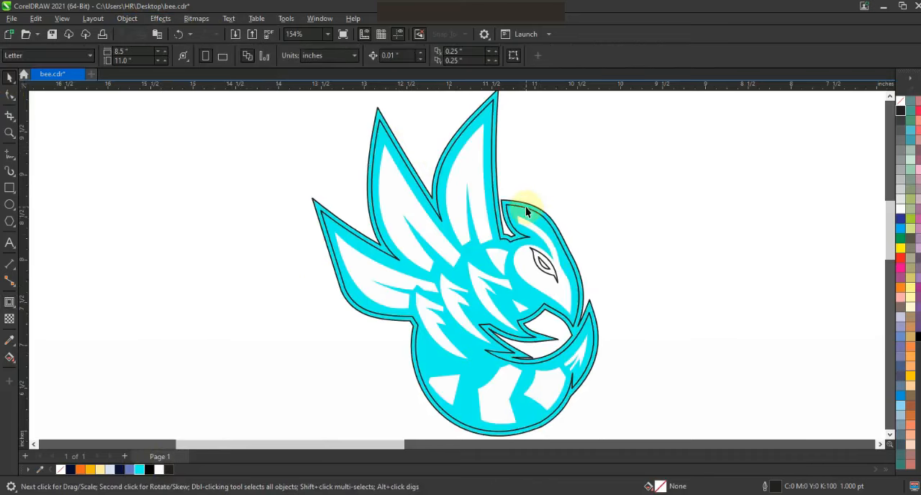
left_click(526, 211)
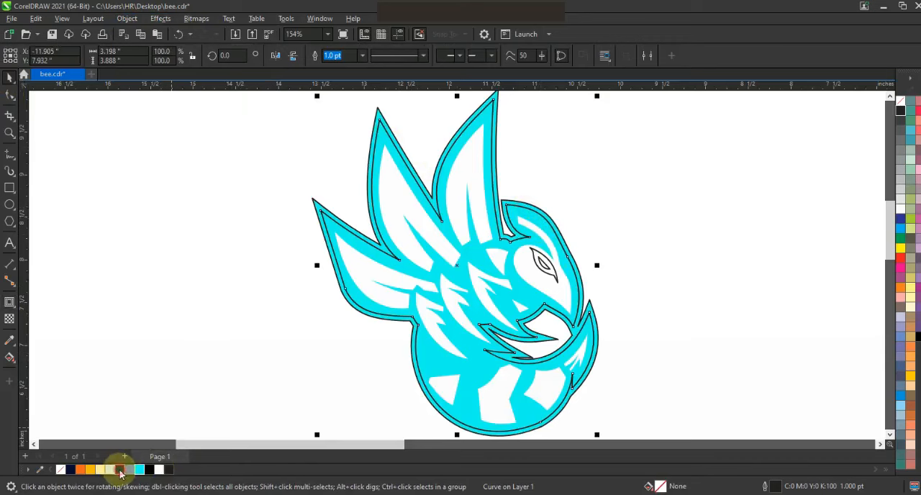
left_click(118, 470)
left_click(716, 252)
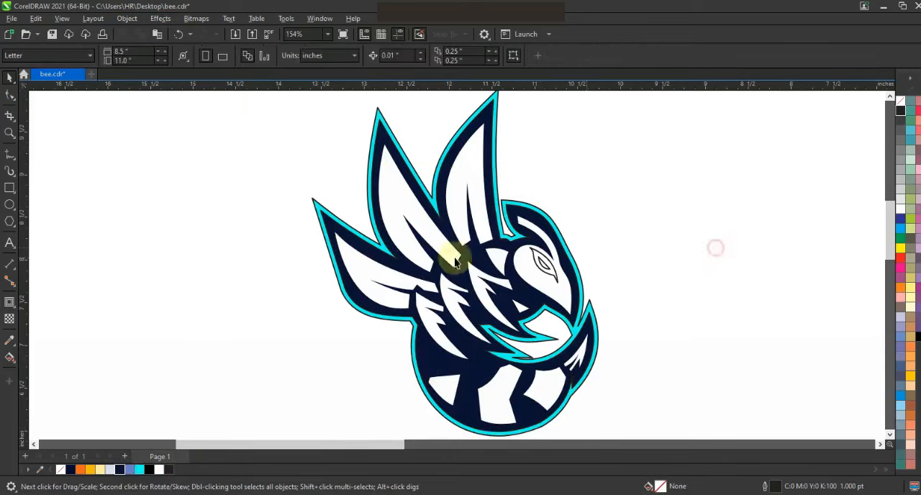
Select all the colored bee pieces and remove their outlines.
key("F3")
key("Escape")
left_click_drag(309, 155, 310, 154)
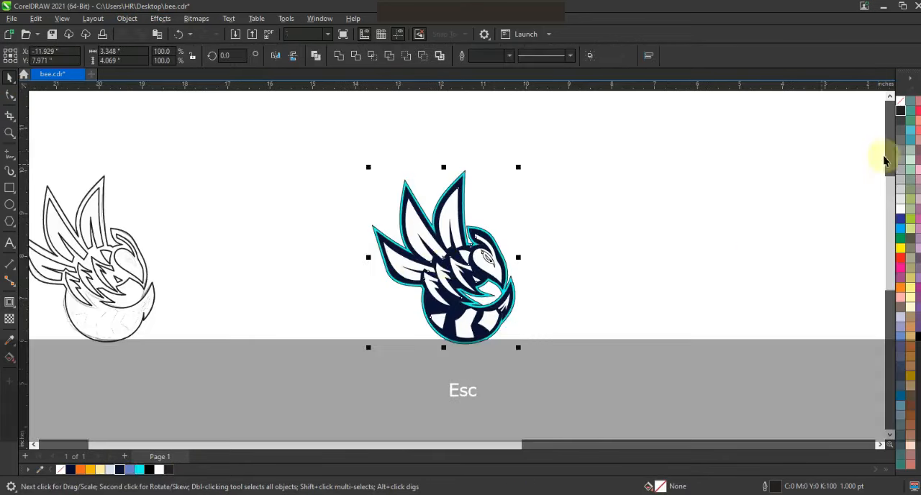
right_click(900, 103)
left_click(879, 109)
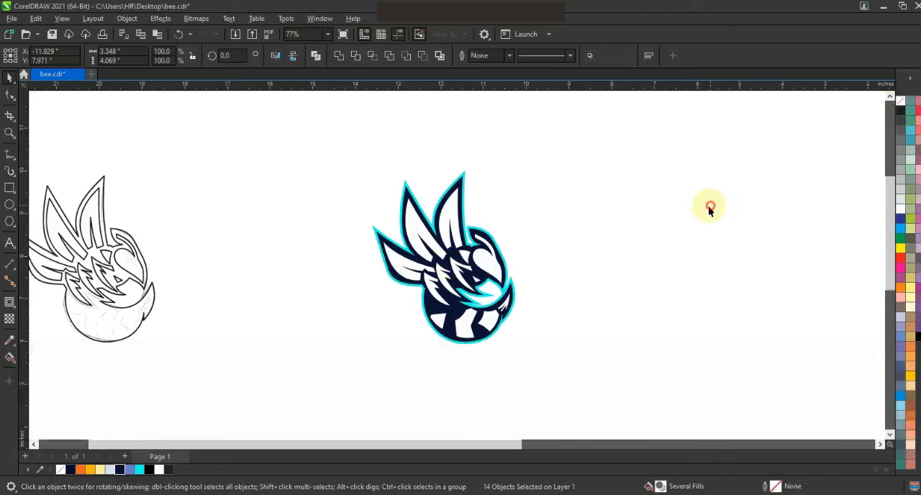
left_click(709, 206)
Draw a square background about 5.85 inches wide around the bee, fill it dark navy and send it behind.
key("F6")
left_click_drag(324, 136, 483, 385)
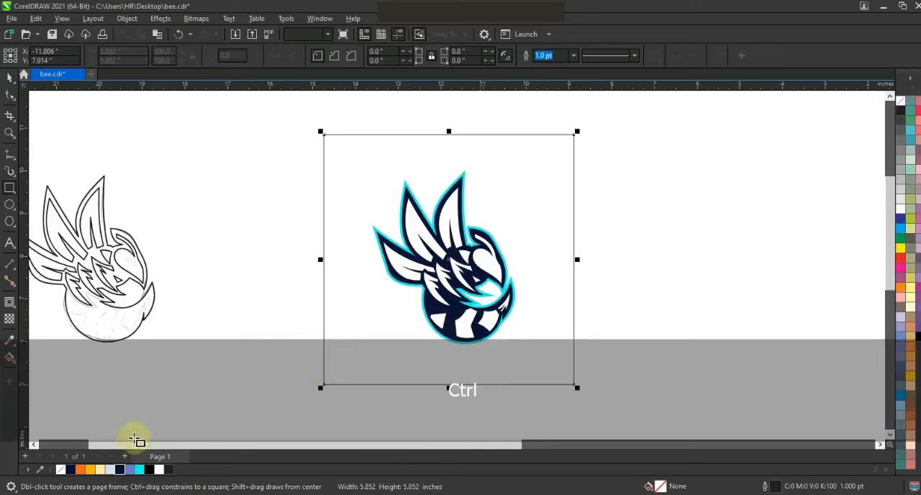
left_click(121, 469)
key("shift+Page_Down")
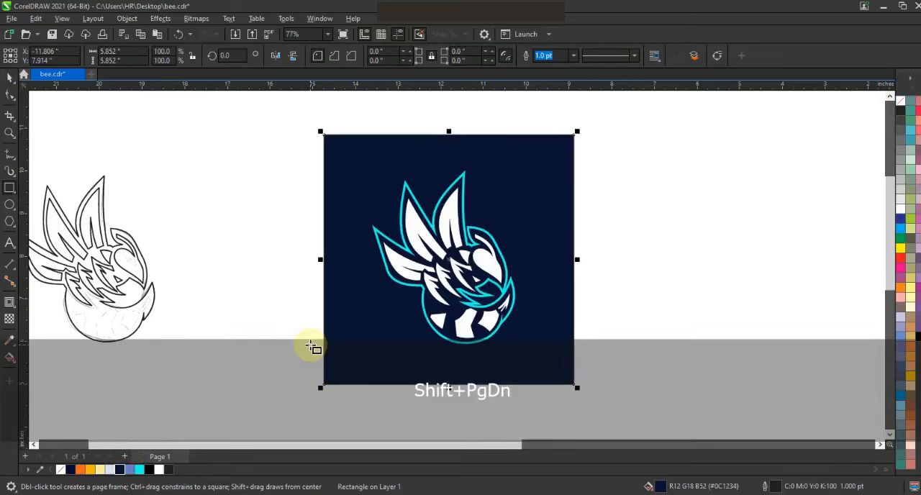
Select the white face shape on the bee's head and bring it forward.
key("shift+F2")
key("Escape")
left_click(9, 77)
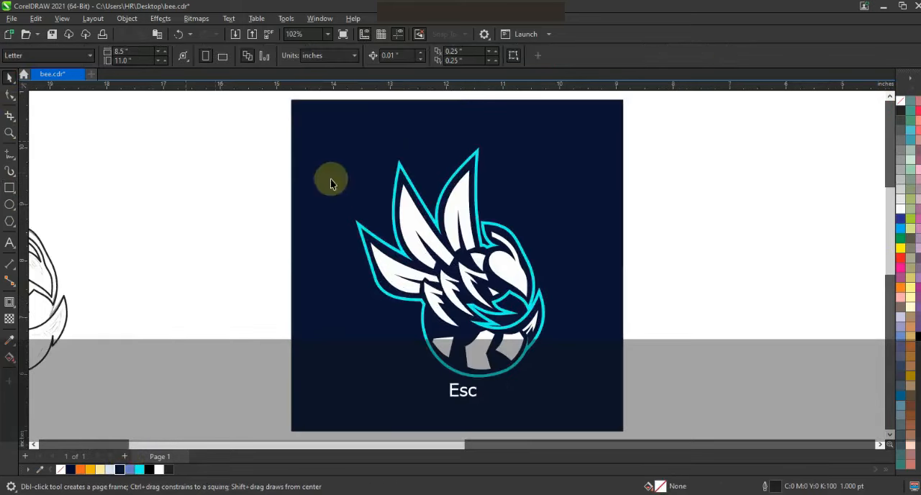
left_click_drag(548, 365, 564, 399)
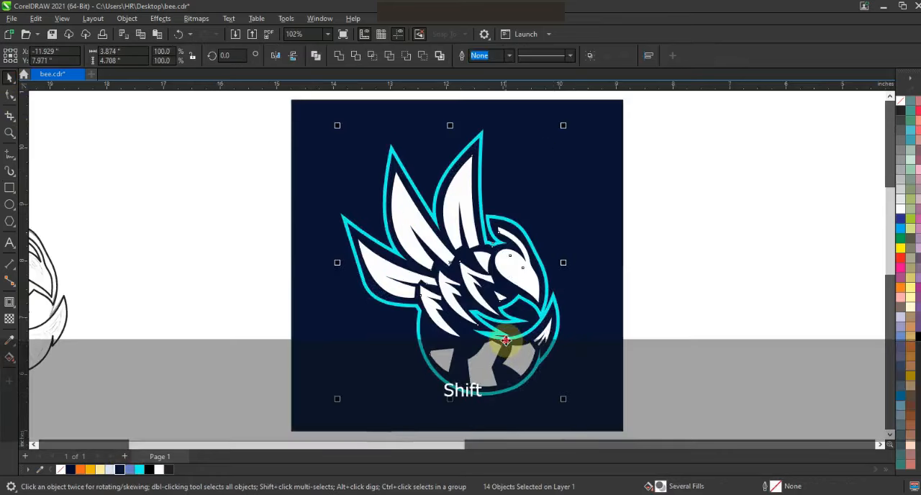
key("shift+F2")
key("Escape")
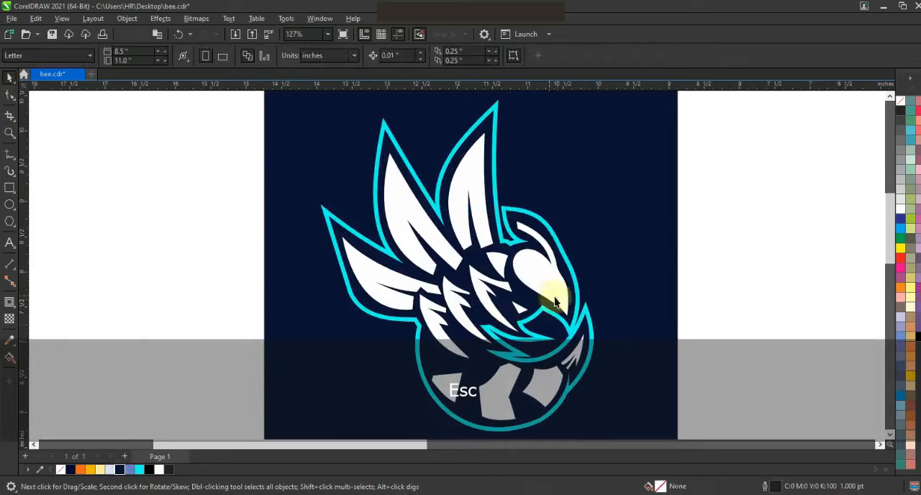
left_click_drag(518, 286, 518, 287)
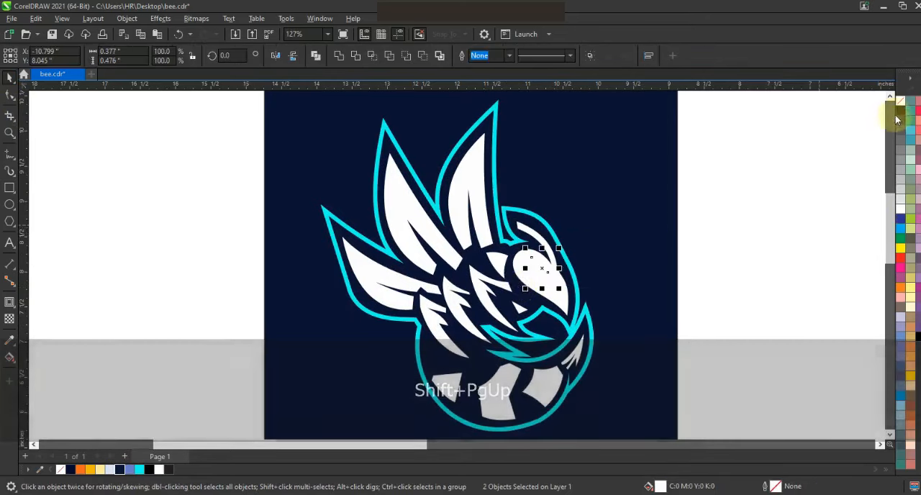
Combine the eye outline with the face shape to cut the eye opening.
key("shift+F2")
key("Escape")
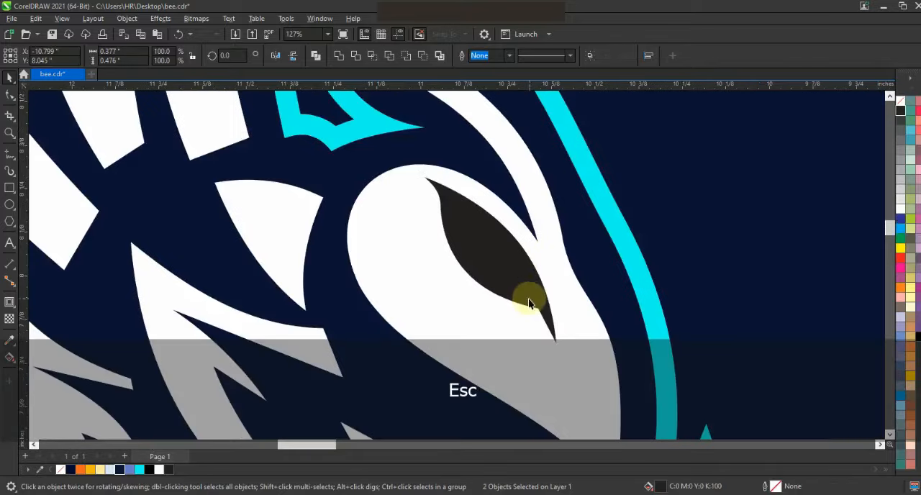
left_click(569, 296, "shift")
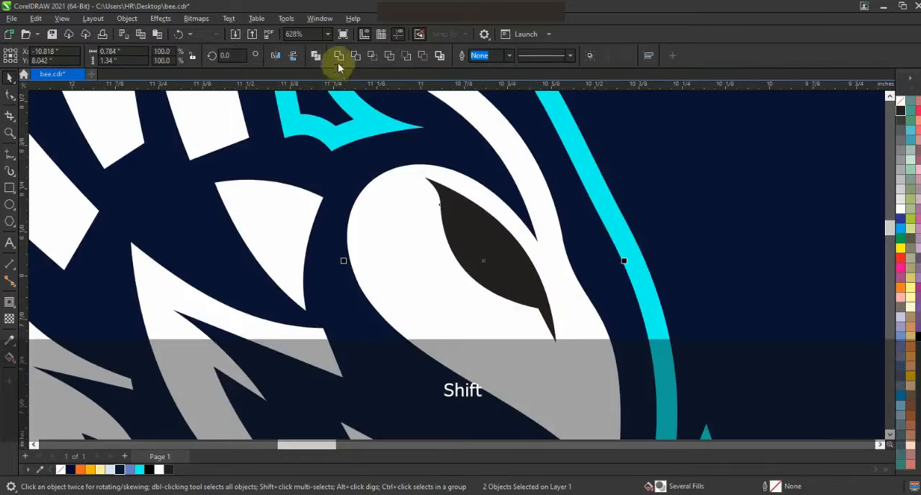
left_click(316, 56)
Fill the inner eye shape golden yellow.
left_click(488, 252)
left_click(506, 255)
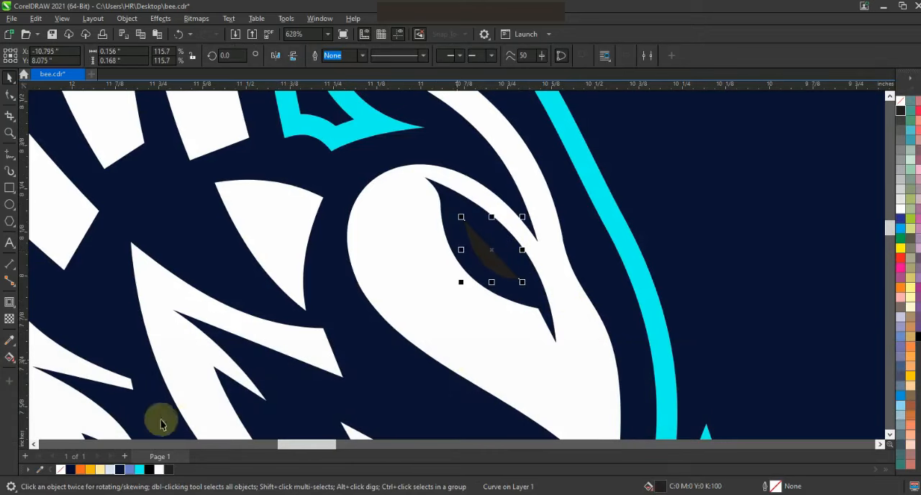
left_click(90, 469)
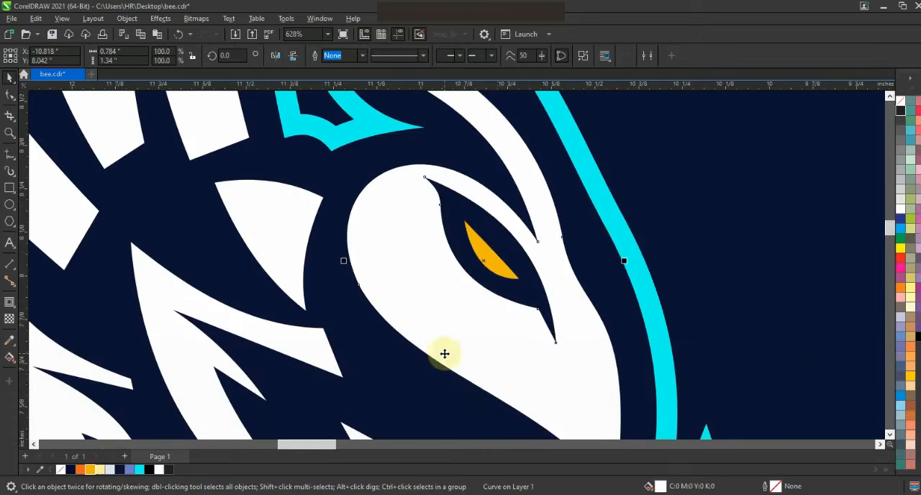
Select the face and upper body stripe shapes and fill them golden yellow.
key("F3")
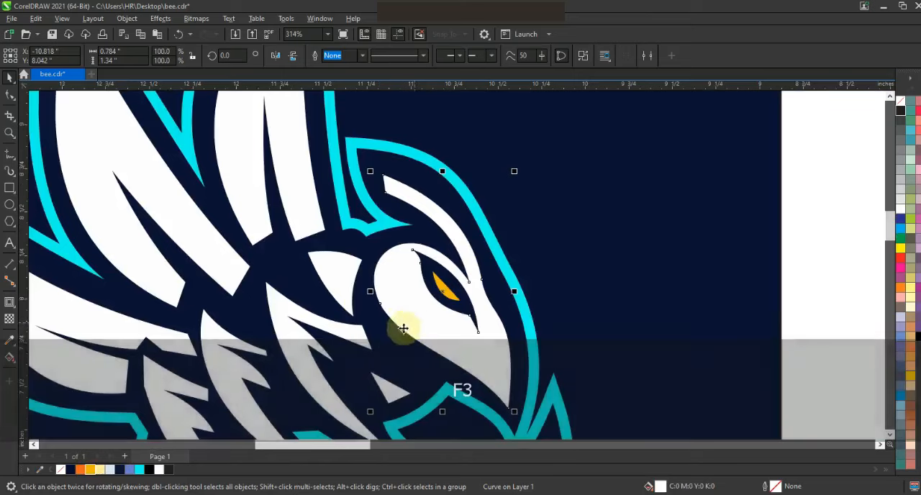
left_click(341, 281, "shift")
left_click(402, 394, "shift")
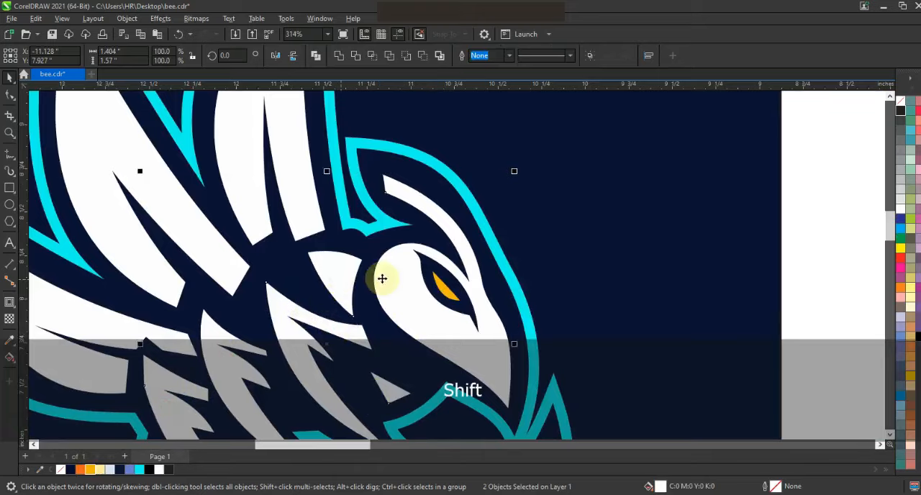
key("F3")
left_click(83, 470)
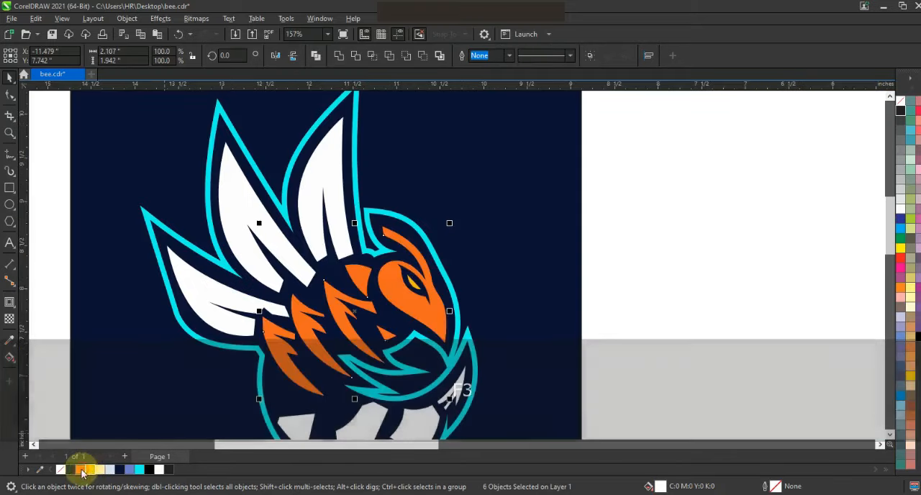
left_click(91, 470)
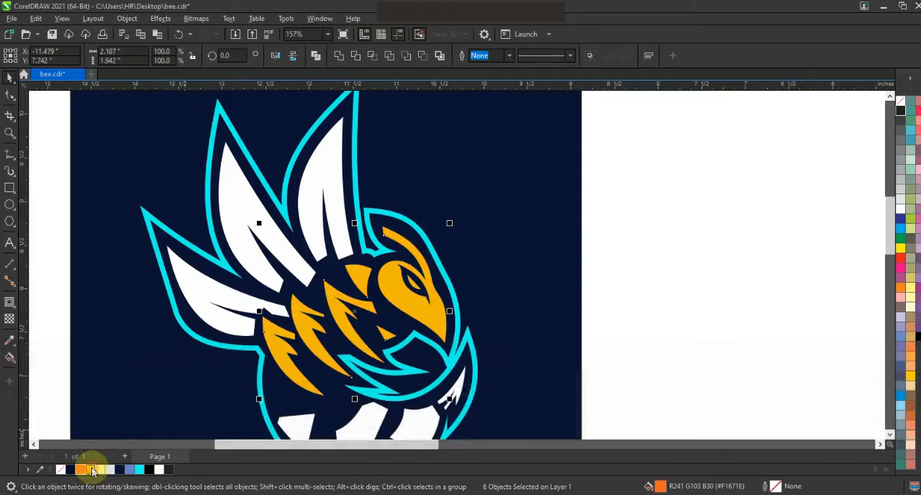
left_click(669, 288)
key("F3")
key("Escape")
left_click(540, 302)
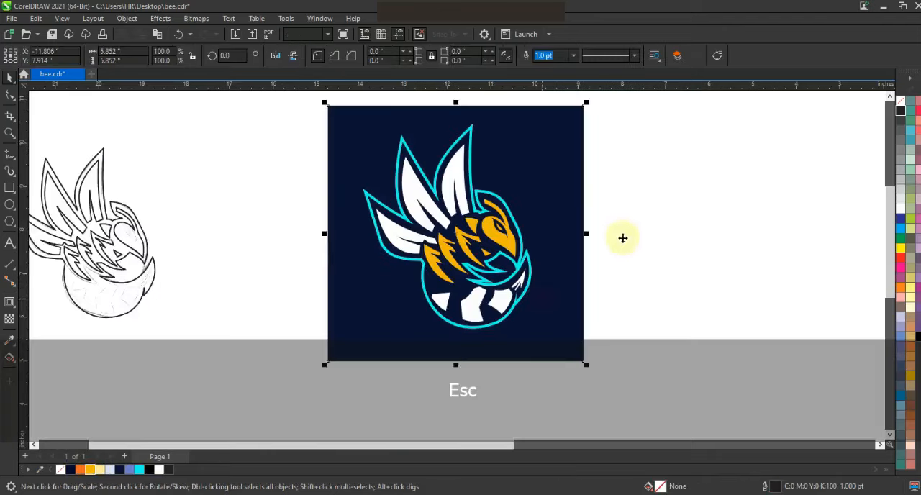
key("shift+F2")
key("Escape")
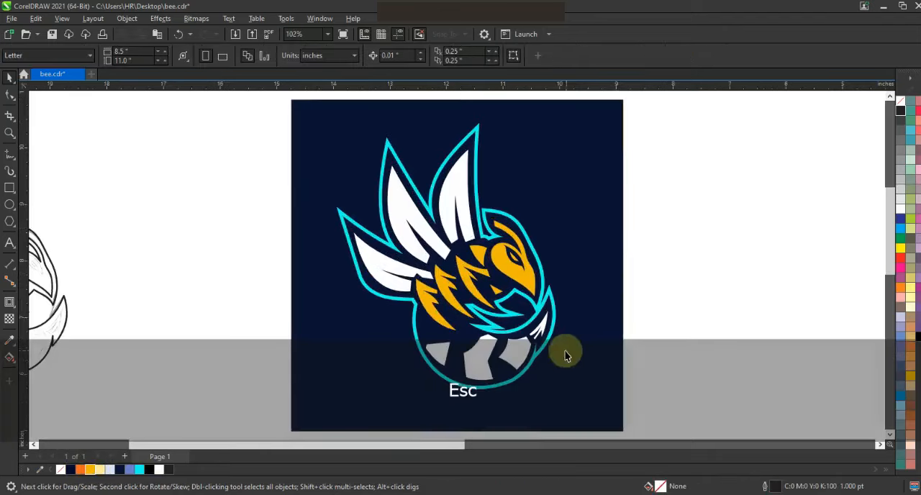
left_click(481, 351, "shift")
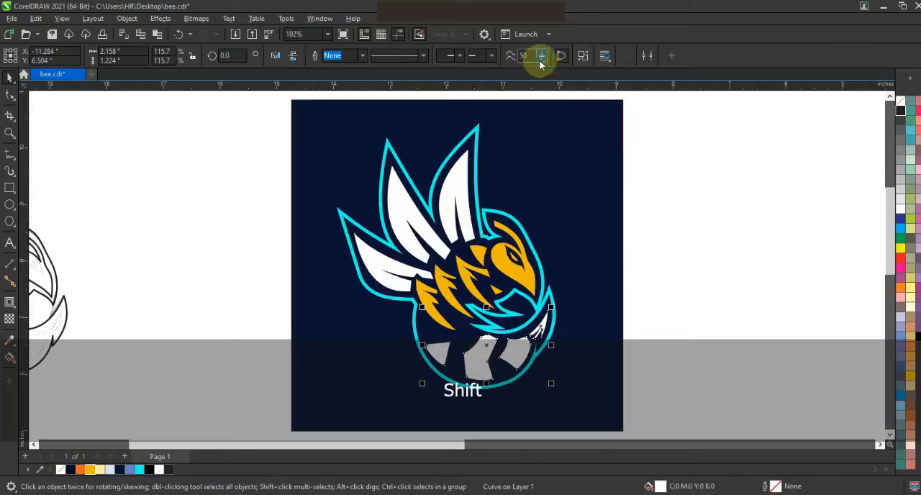
left_click(583, 56)
left_click(723, 253)
Select the three lower body stripes and fill them orange.
left_click(507, 353)
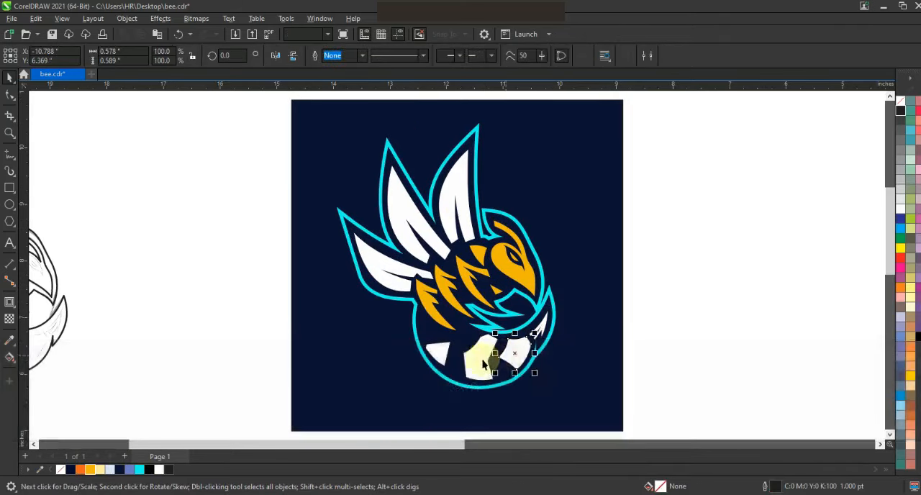
left_click(480, 359, "shift")
left_click(440, 352, "shift")
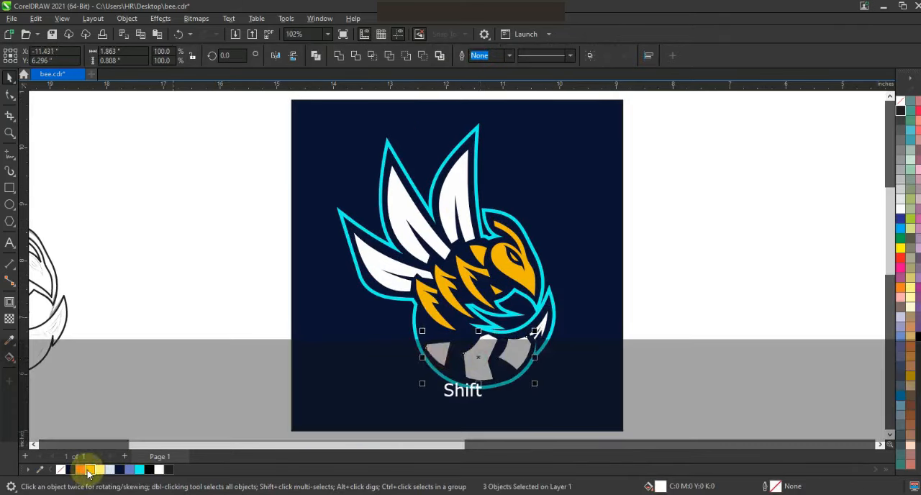
left_click(87, 469)
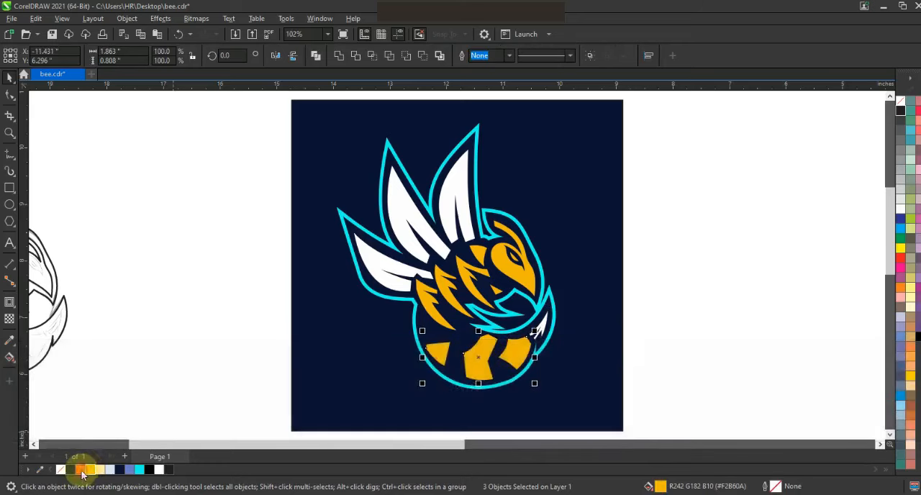
left_click(227, 370)
Fill the three wing shapes pale blue-grey.
left_click(409, 242)
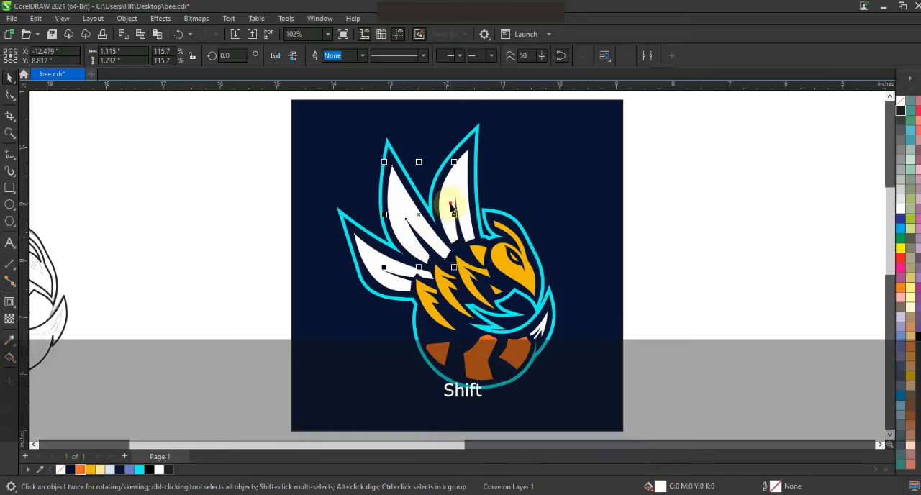
left_click(108, 469)
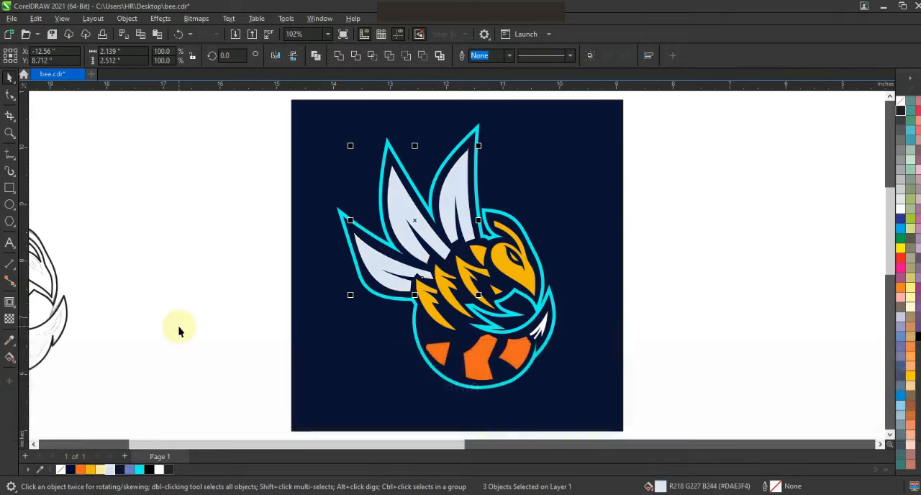
left_click(179, 326)
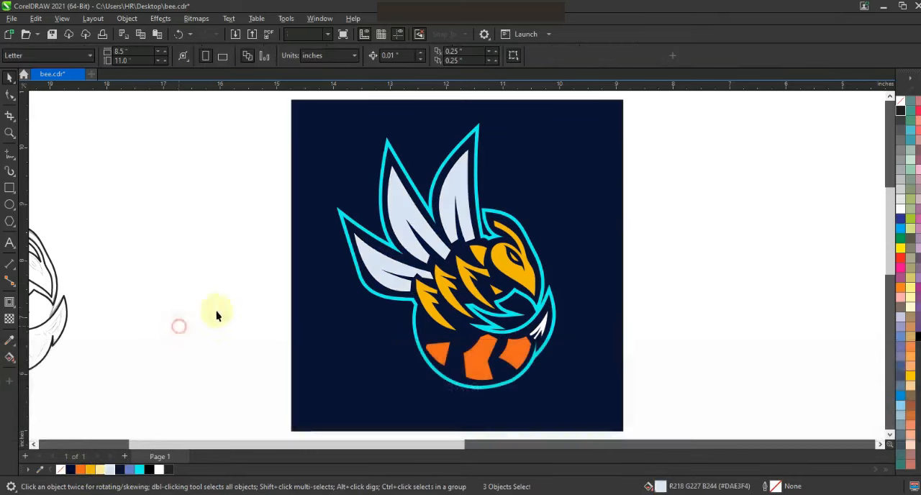
Draw red-outlined polyline lines across each of the three wings to mark off shadow areas.
left_click(9, 131)
left_click_drag(544, 322, 579, 331)
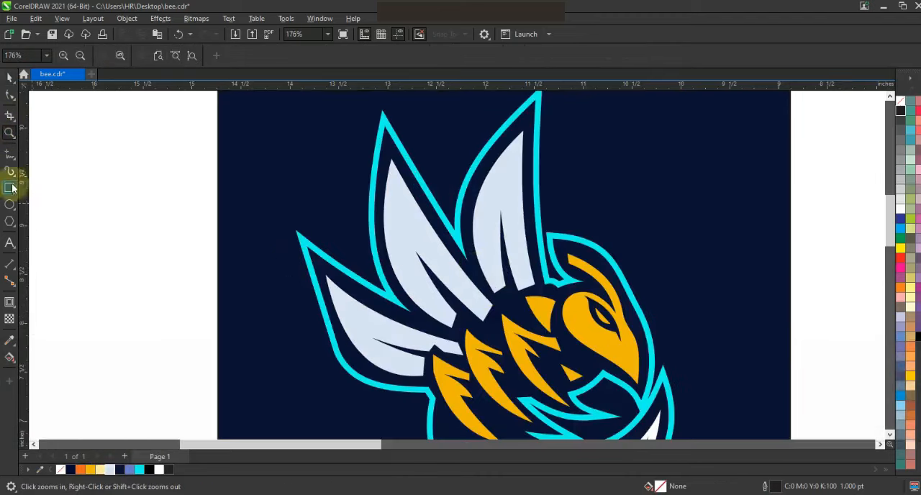
key("Escape")
left_click(8, 155)
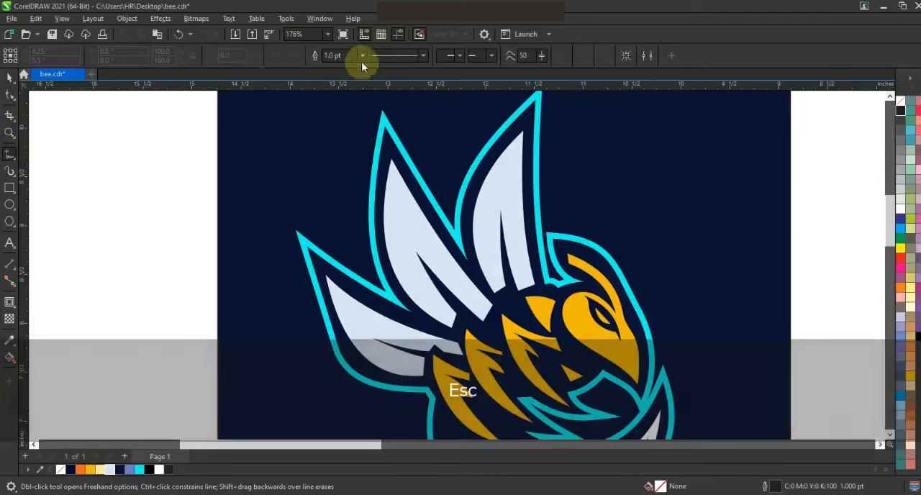
right_click(900, 259)
left_click(893, 264)
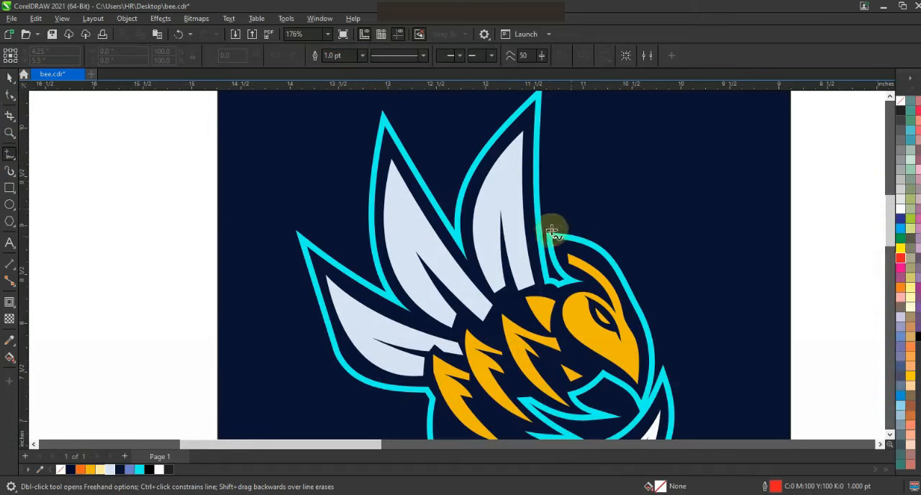
left_click(500, 197)
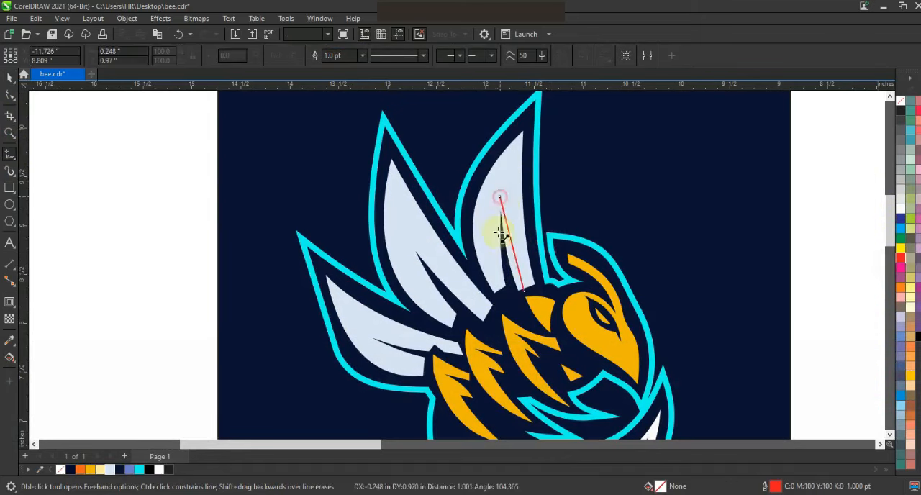
left_click(501, 292)
left_click(523, 121)
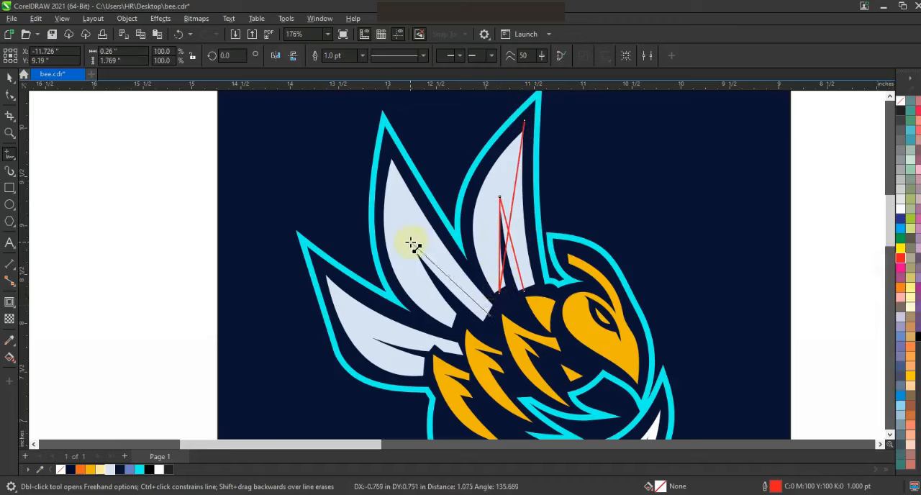
left_click(451, 323)
double_click(389, 154)
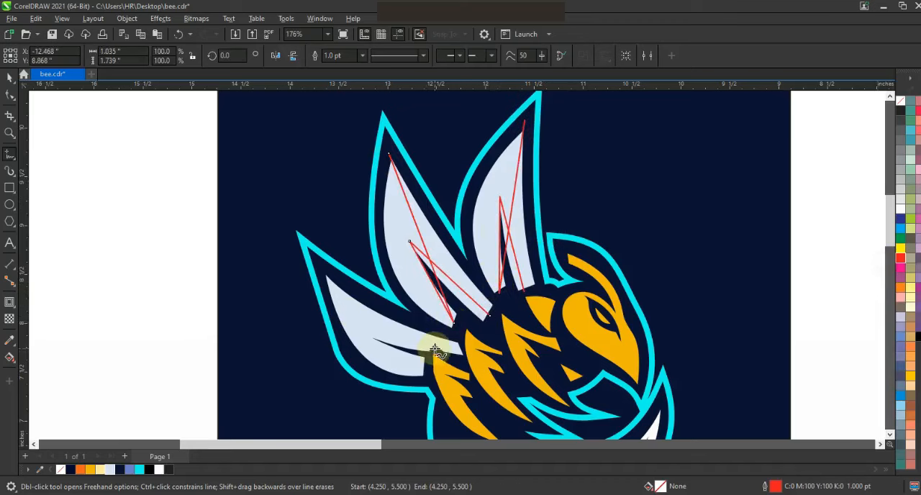
left_click(422, 364)
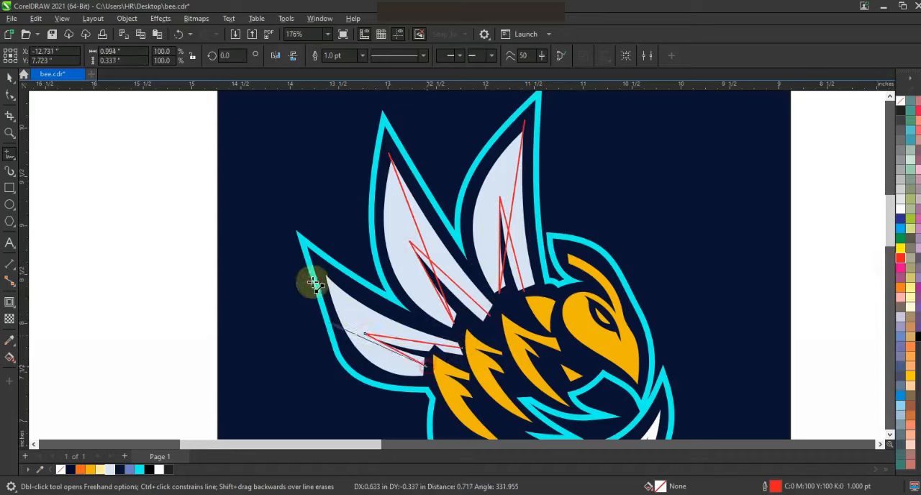
double_click(319, 268)
Select the wing lines, convert them to curves and bend them to follow the wing shapes.
key("shift")
left_click(389, 158, "shift")
left_click(524, 124, "shift")
left_click(311, 59)
left_click(9, 95)
left_click_drag(204, 104, 583, 370)
left_click_drag(375, 349, 410, 344)
mouse_move(454, 299)
left_mouse_down()
mouse_move(418, 288)
mouse_move(454, 286)
left_mouse_up()
left_click_drag(509, 211, 497, 253)
Use Smart Fill to create shapes in the wing areas between each curve and the wing edge.
left_click(10, 357)
left_click(32, 365)
left_click(416, 357)
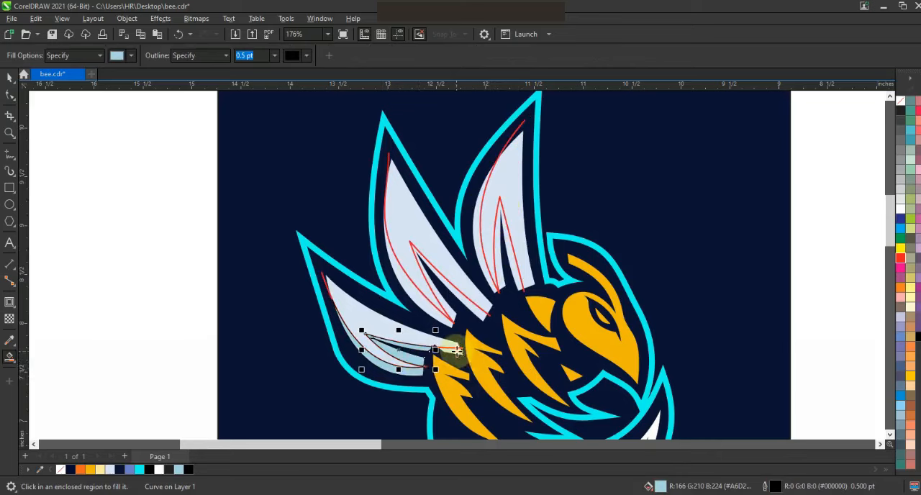
left_click(441, 311)
left_click(501, 281)
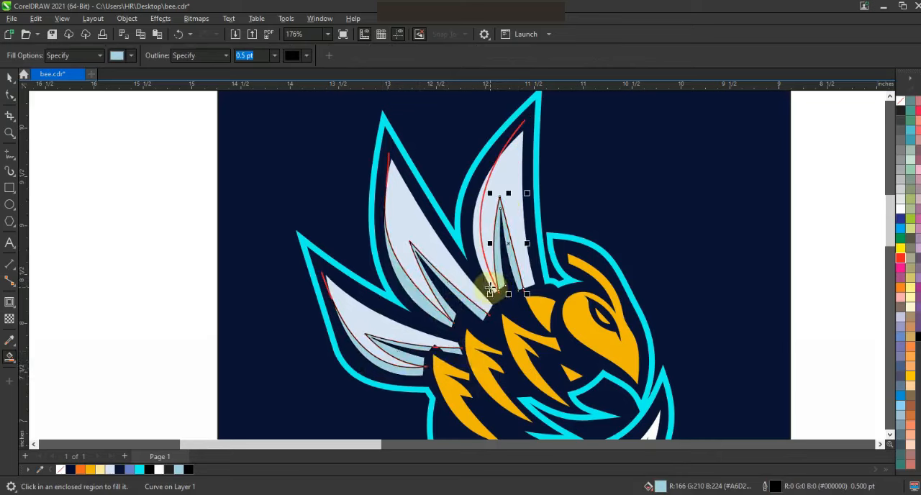
left_click(493, 289)
Delete the red guide curves from the wings.
left_click(10, 77)
key("Escape")
left_click(526, 122)
key("Delete")
Fill the three new wing shadow shapes periwinkle blue and remove their outlines.
left_click(414, 363)
left_click(450, 316, "shift")
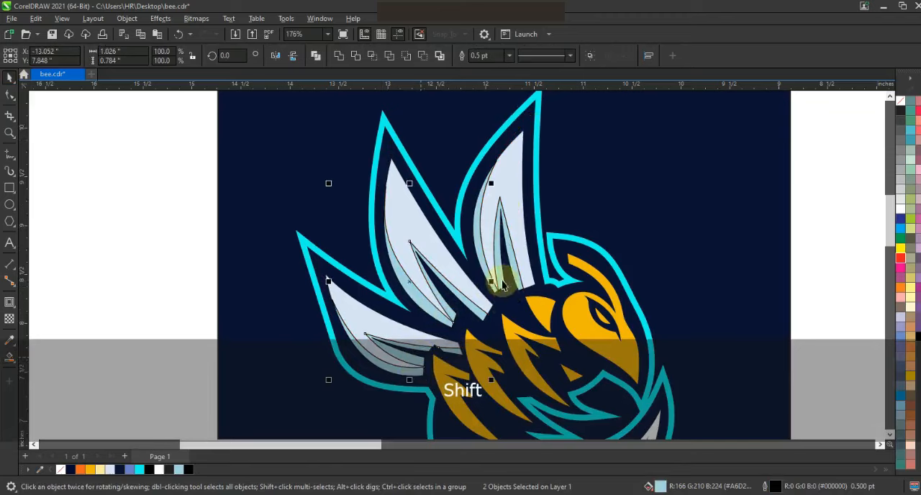
left_click(490, 282, "shift")
left_click(130, 469)
right_click(900, 102)
left_click(884, 114)
key("Escape")
Draw red polyline lines along the inner edges of the three upper body stripes.
scroll(411, 186, "down", 1)
left_click(11, 133)
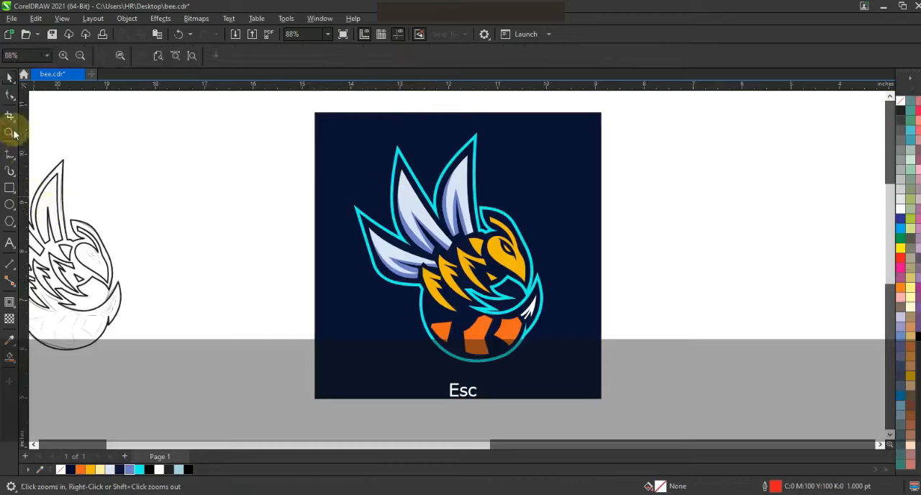
left_click_drag(383, 195, 605, 344)
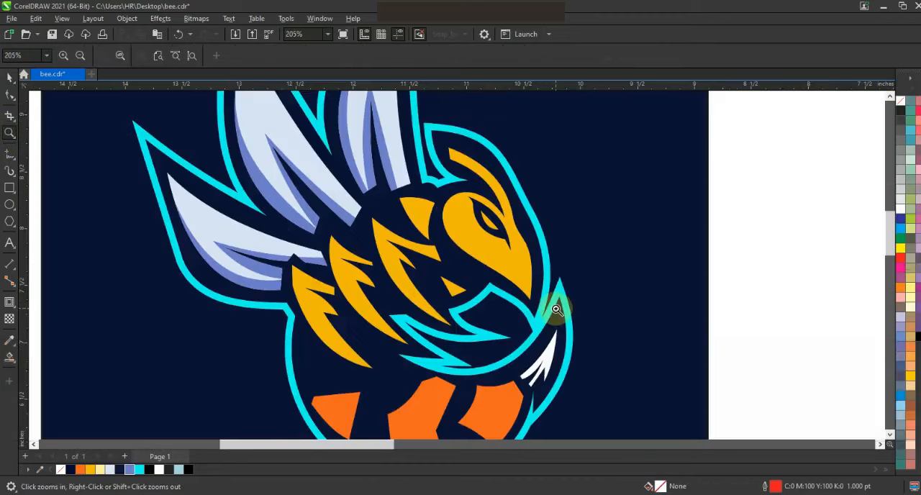
scroll(436, 327, "up", 1)
left_click(10, 154)
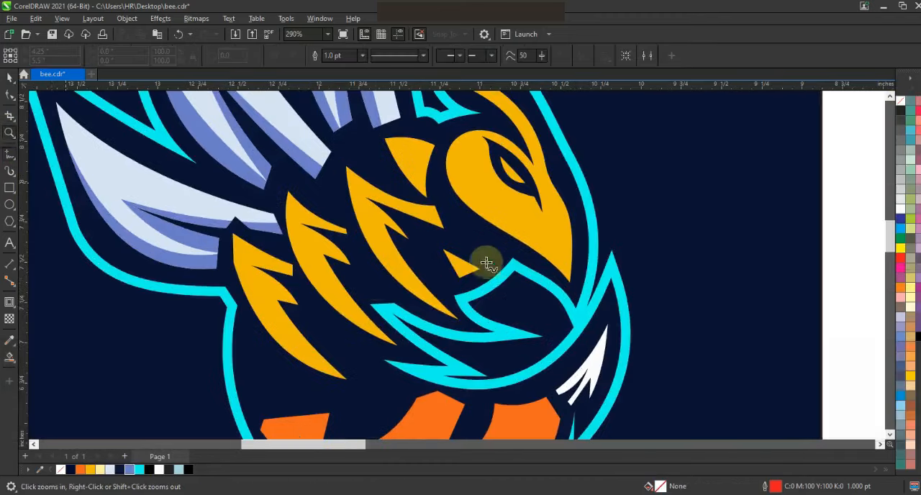
left_click(413, 245)
double_click(364, 214)
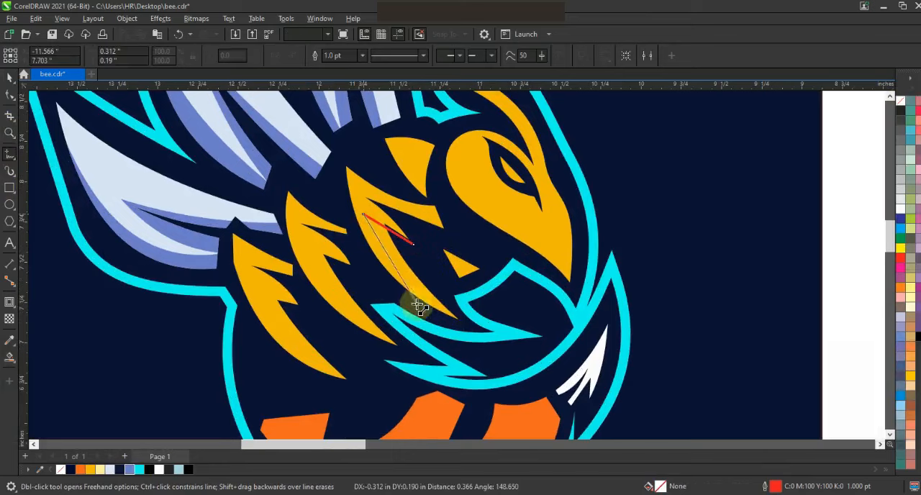
left_click(416, 304)
left_click(355, 264)
double_click(300, 245)
left_click(359, 338)
left_click(307, 305)
double_click(249, 283)
left_click(330, 387)
Combine the stripe lines and bend their segments into curves matching the stripes.
left_click(12, 78)
key("ctrl+l")
left_click(10, 95)
left_click_drag(144, 150, 460, 394)
left_click_drag(186, 178, 462, 401)
left_click_drag(293, 344, 350, 387)
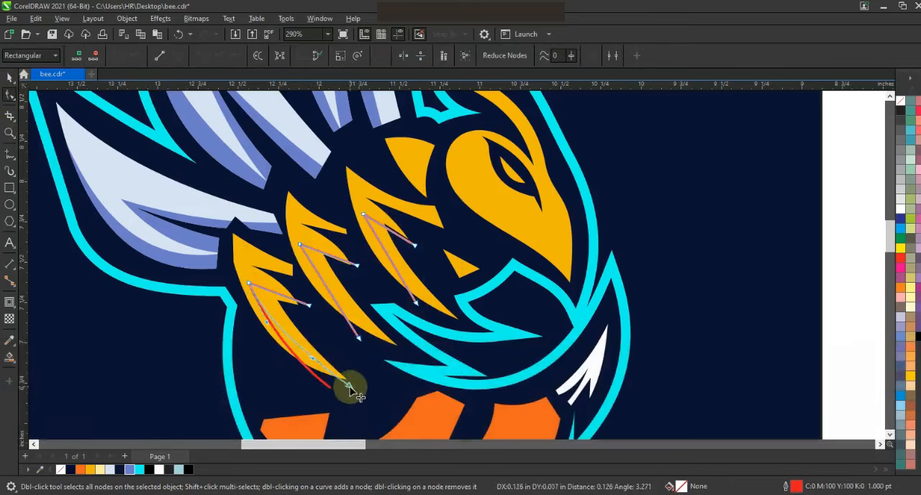
left_click_drag(324, 360, 321, 356)
left_click_drag(392, 360, 408, 305)
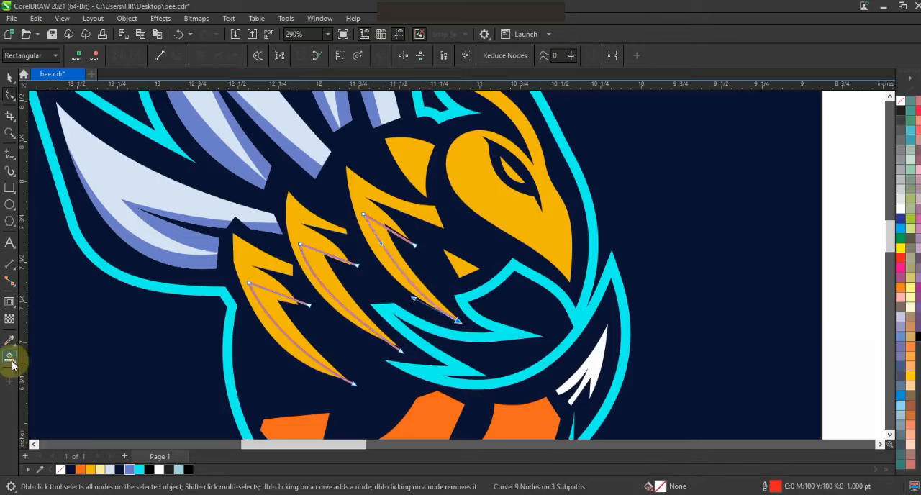
Smart Fill the three stripe sections beside the curves and color them orange.
left_click(10, 357)
left_click(265, 323)
left_click(303, 276)
left_click(378, 250)
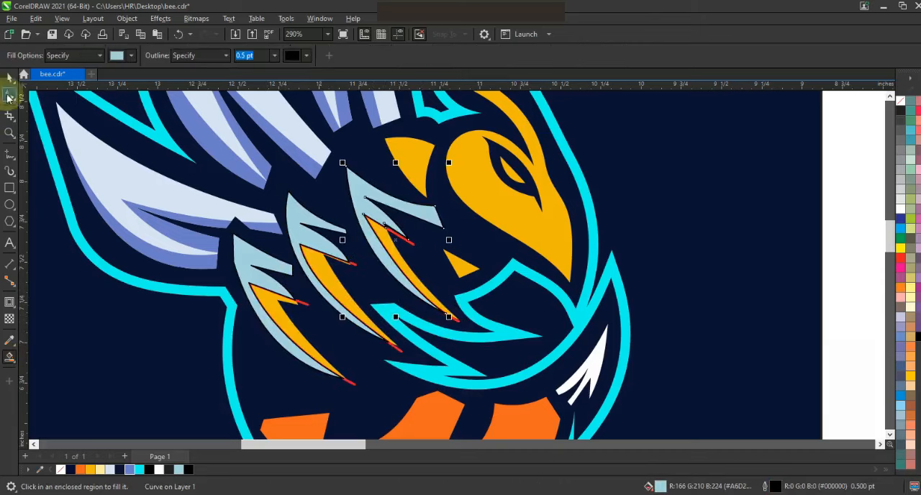
left_click(9, 78)
left_click(309, 216, "shift")
left_click(243, 263, "shift")
left_click(81, 470)
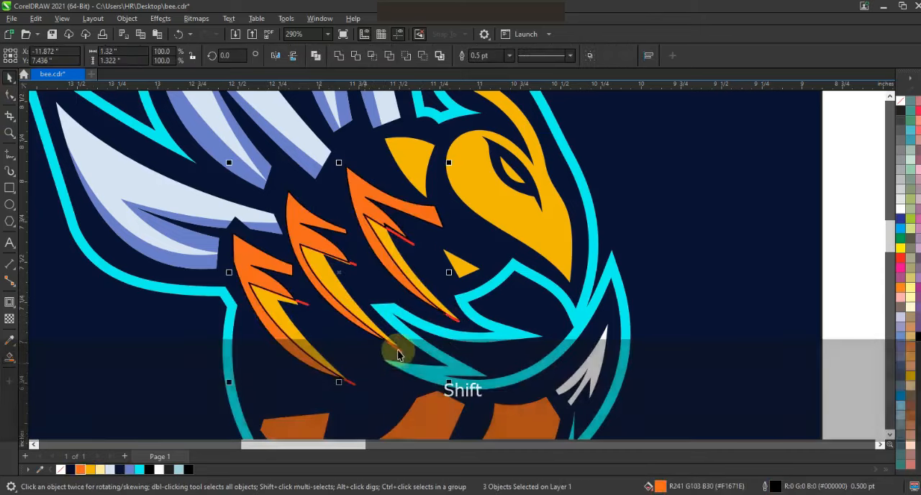
Delete the red stripe guide curves.
left_click(349, 272)
key("Delete")
key("F3")
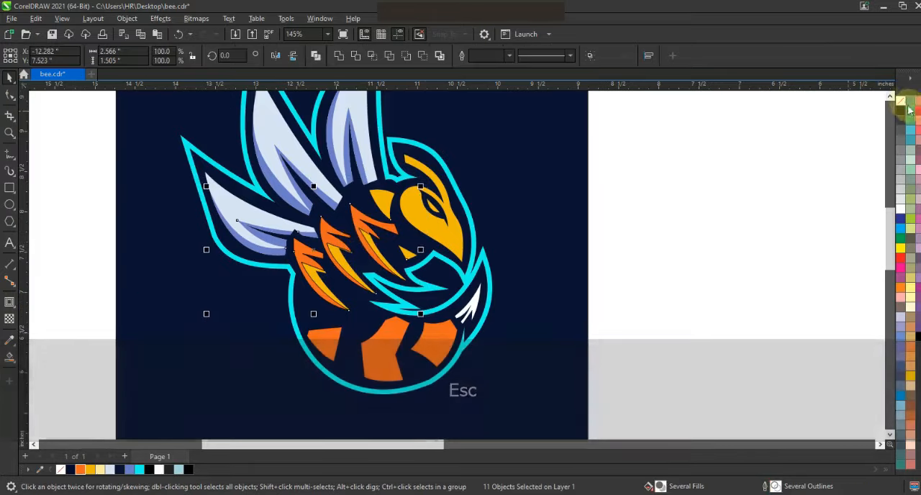
left_click(752, 192)
Draw lines along the face edge and bend them into curves around the head.
left_click(10, 132)
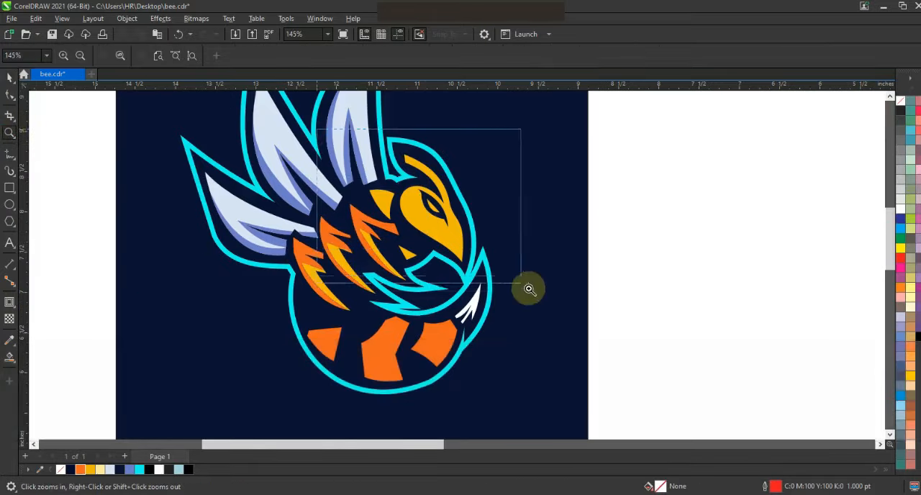
left_click_drag(529, 288, 529, 289)
key("F5")
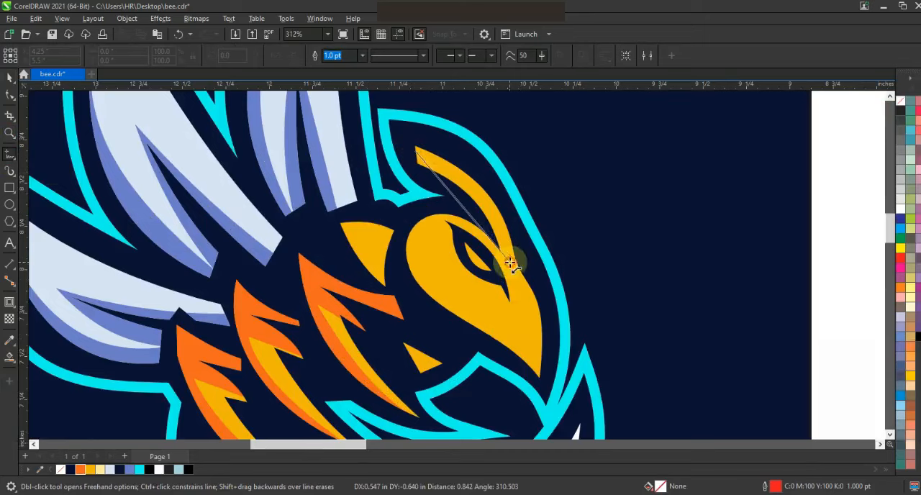
double_click(509, 263)
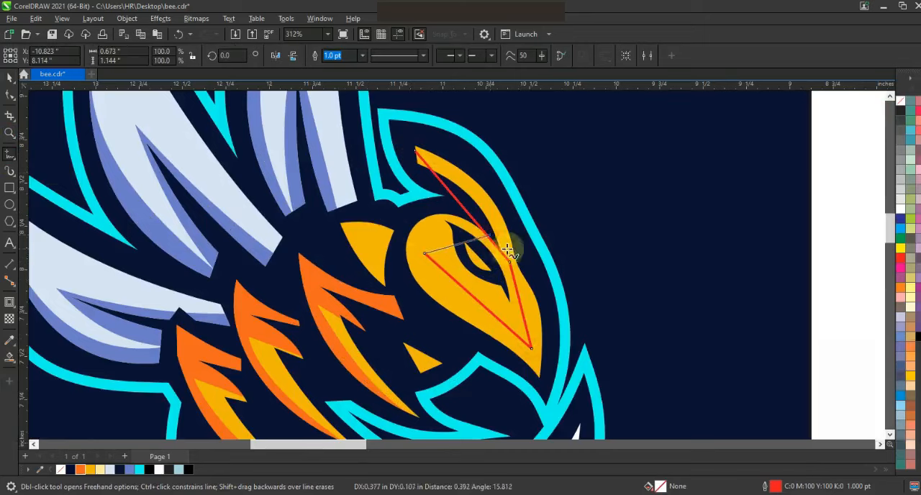
key("F10")
left_click_drag(431, 222, 444, 261)
left_click_drag(463, 289, 523, 311)
left_click_drag(469, 210, 481, 194)
Smart Fill the rim between the curve and the face and color it orange.
left_click(9, 357)
left_click(539, 336)
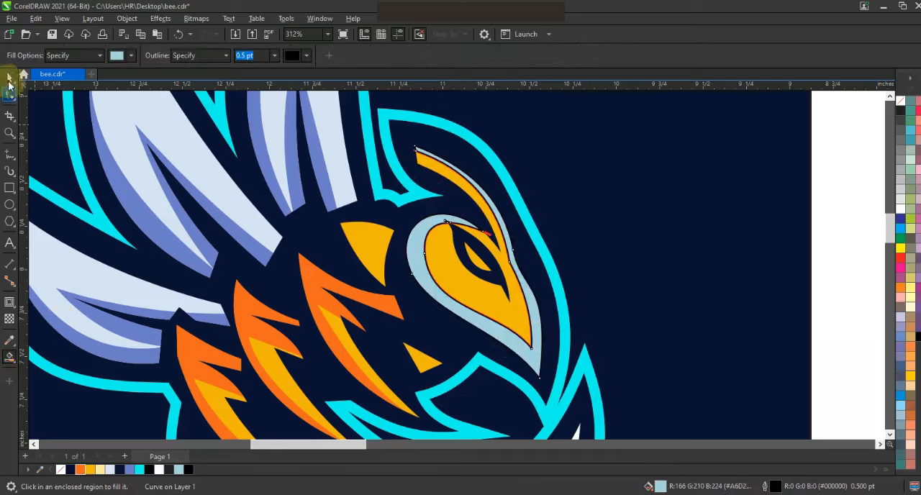
left_click(10, 78)
left_click(81, 470)
key("Escape")
Delete the face guide curve and remove the orange face rim's outline.
left_click(490, 234)
key("Delete")
left_click(531, 302)
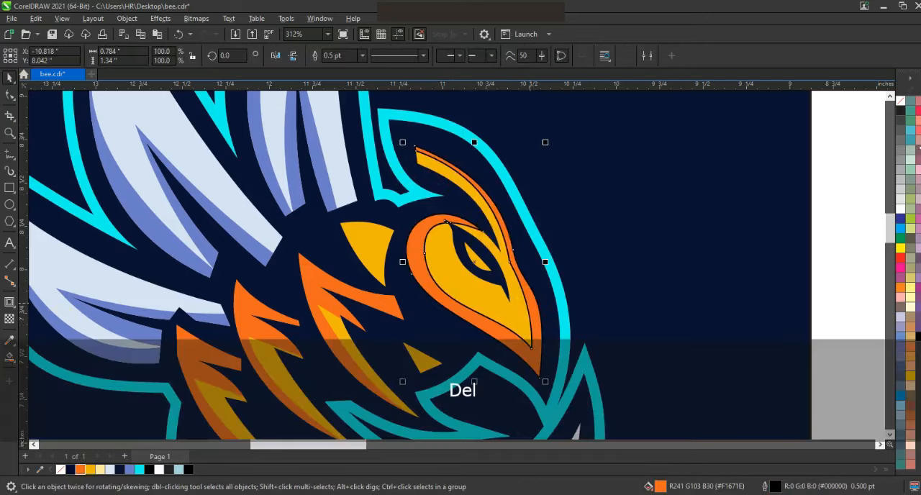
right_click(900, 102)
left_click(885, 111)
left_click(847, 150)
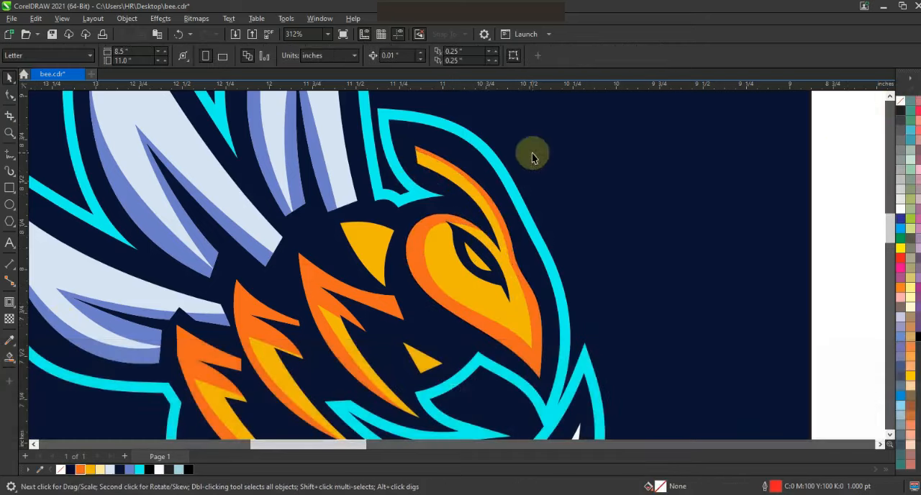
Draw a line across the lower body stripes and bend it into a curve.
key("F3")
key("Escape")
left_click(547, 208)
key("shift+F2")
key("Escape")
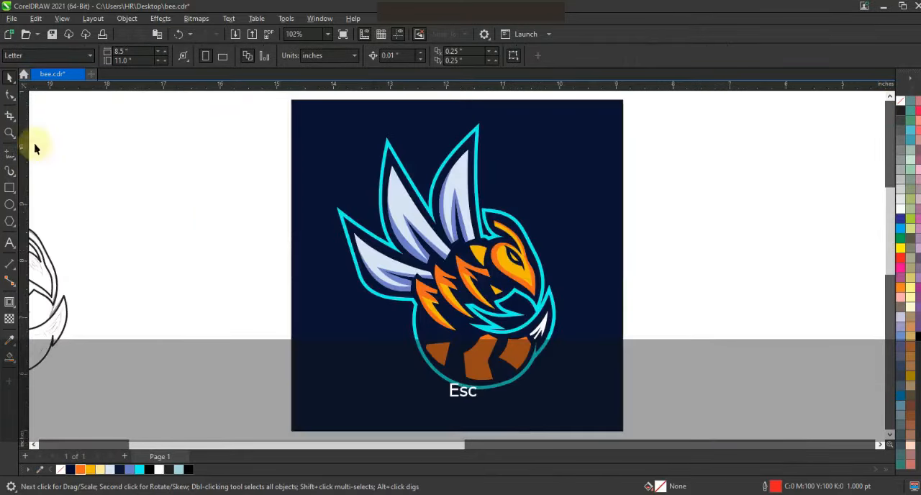
left_click(10, 155)
left_click(405, 335)
left_click(540, 346)
left_click(9, 95)
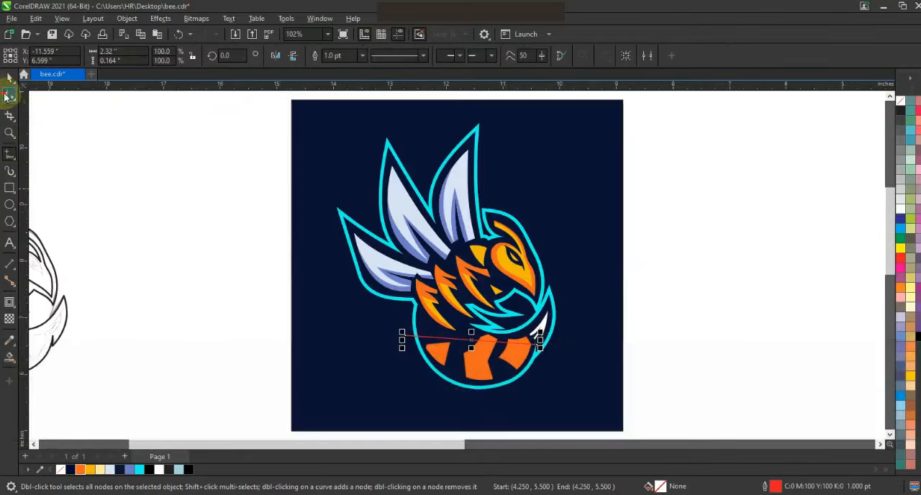
left_click_drag(464, 341, 461, 356)
Smart Fill the lower stripe areas below the curve and delete the guide line.
left_click(9, 357)
left_click(478, 367)
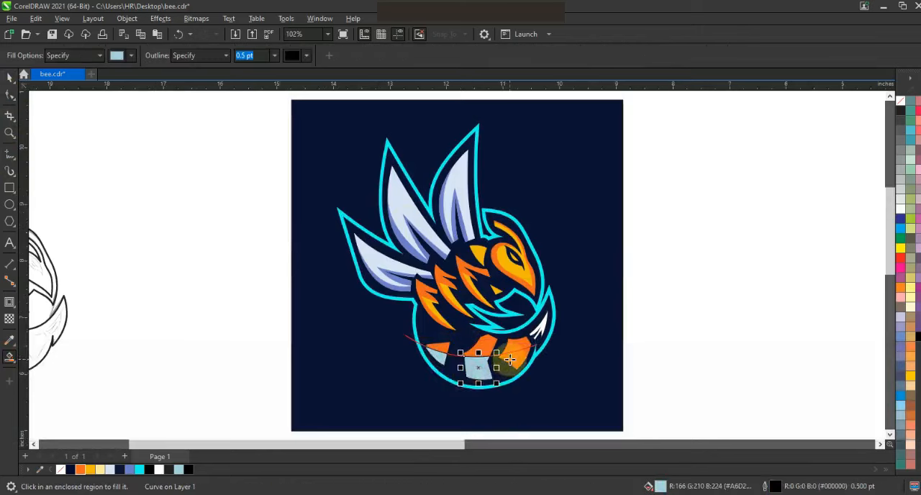
left_click(11, 78)
key("Escape")
left_click(469, 356)
key("Delete")
Recolor the upper parts of the three lower stripes golden yellow.
left_click(479, 347)
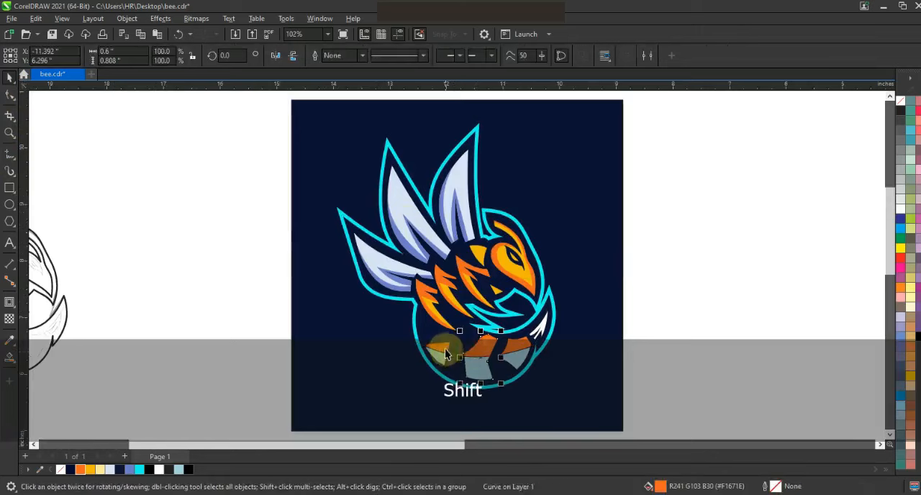
left_click(442, 348, "shift")
left_click(513, 346, "shift")
left_click(93, 470)
Fill the lower stripe sections orange and remove the outlines from the stripe shapes.
left_click(523, 366)
left_click(515, 359)
left_click(480, 369, "shift")
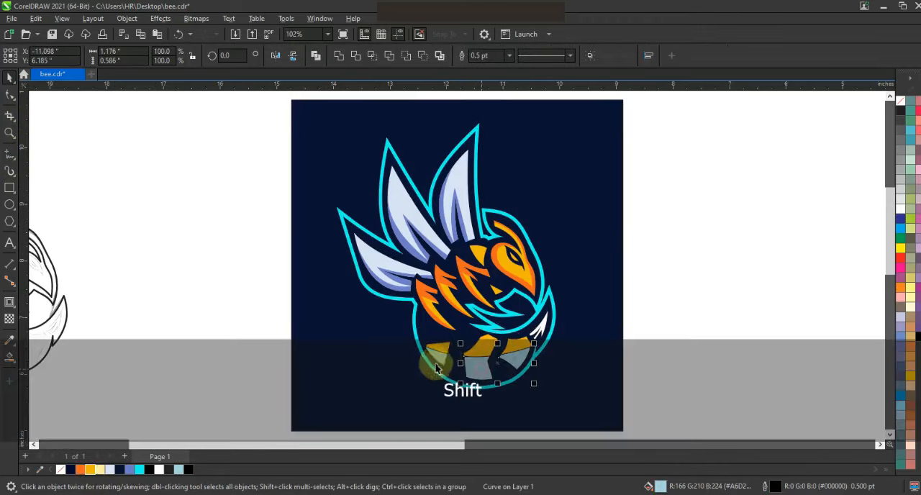
left_click(82, 470)
left_click_drag(682, 322, 394, 407)
right_click(900, 102)
left_click(889, 108)
left_click(784, 183)
Widen the navy background square.
scroll(642, 259, "down", 2)
key("Escape")
left_click(612, 275)
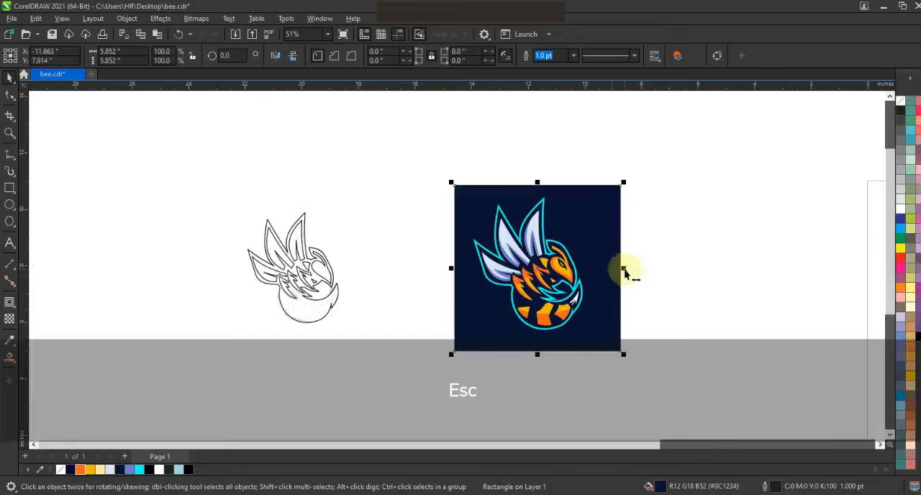
left_click_drag(669, 308, 669, 308)
Move the black outline drawing left of the sketch and fade the sketch with transparency.
left_click_drag(180, 181, 357, 330)
mouse_move(316, 282)
left_mouse_down()
mouse_move(220, 283)
mouse_move(328, 246)
mouse_move(209, 265)
left_mouse_up()
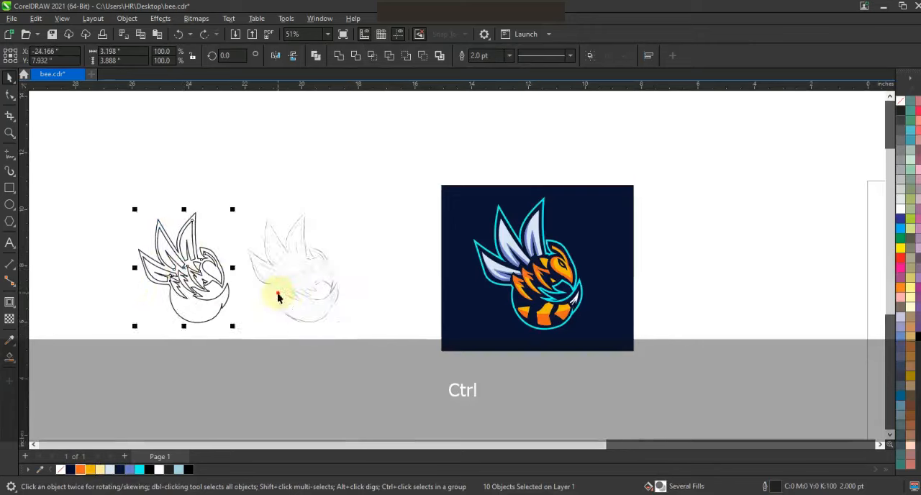
left_click(274, 292)
left_click(11, 320)
left_click_drag(383, 359, 385, 361)
left_click_drag(314, 288, 395, 289)
Preview the finished bee logo full screen alongside the outline and sketch.
mouse_move(670, 372)
left_mouse_down()
mouse_move(290, 193)
mouse_move(187, 164)
left_mouse_up()
key("shift+F2")
key("Escape")
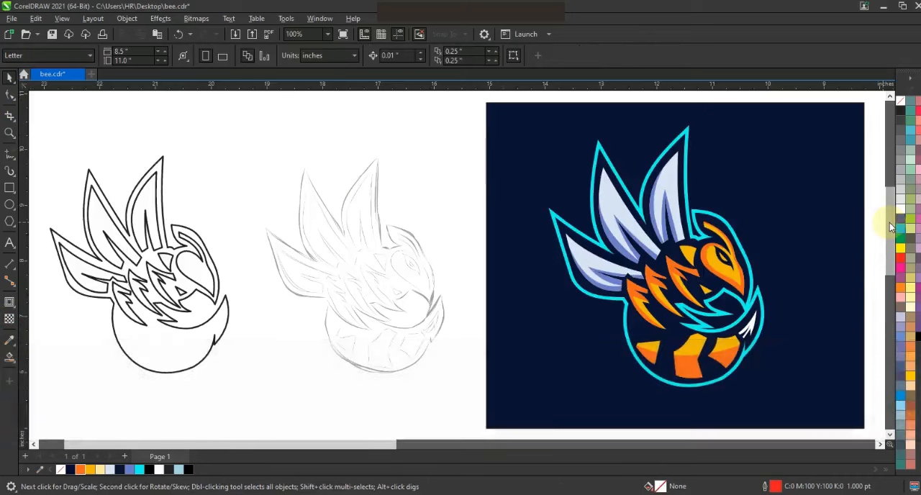
key("F9")
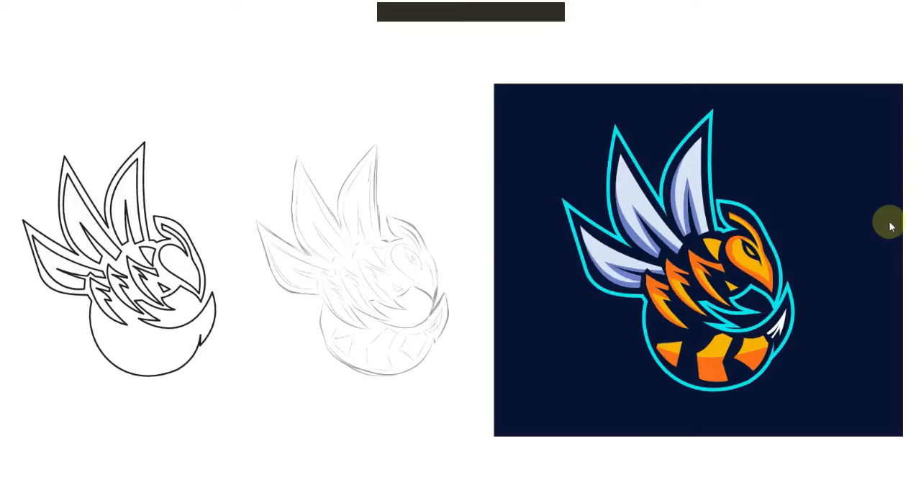
key("F9")
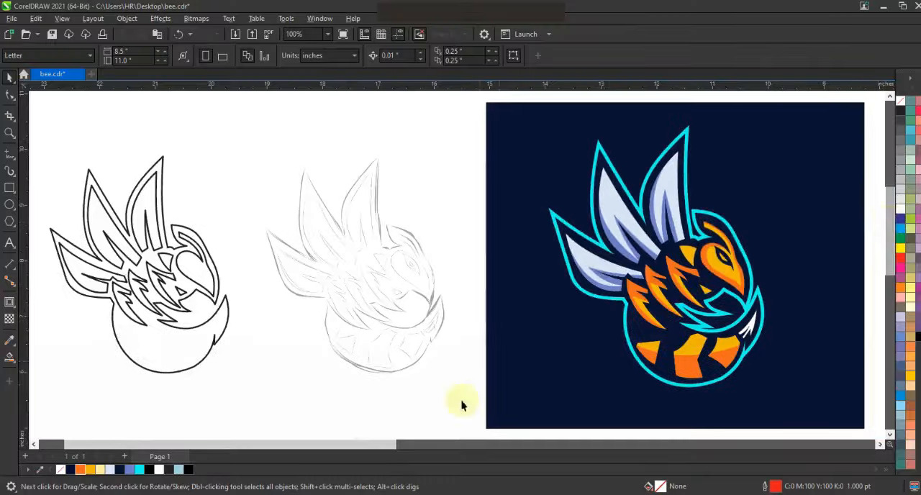